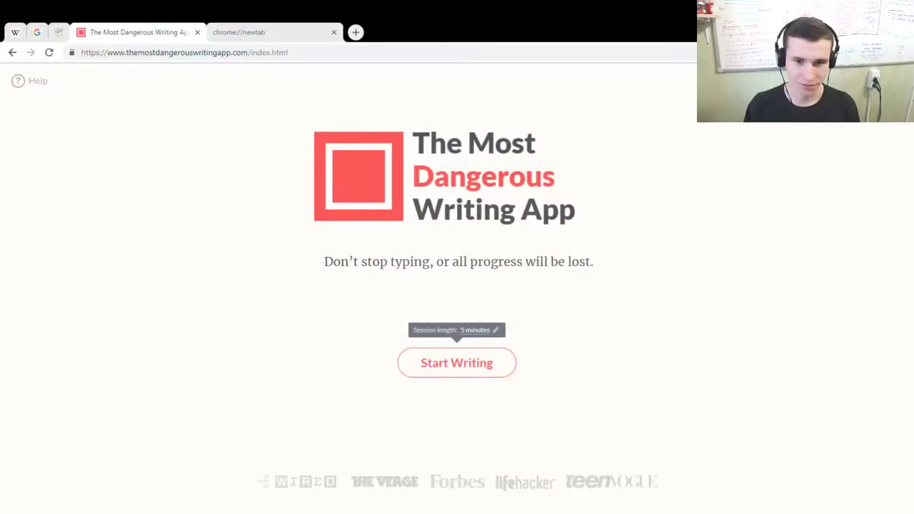
key(ctrl+l)
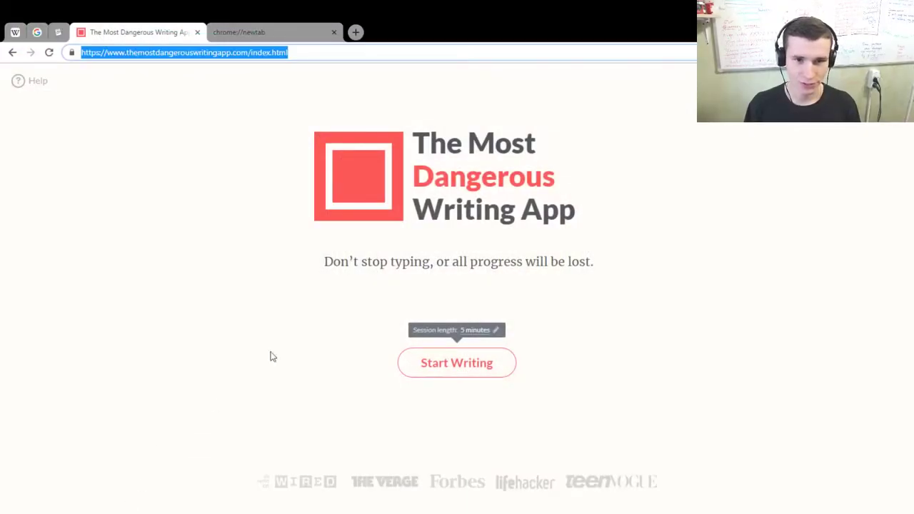
click(457, 293)
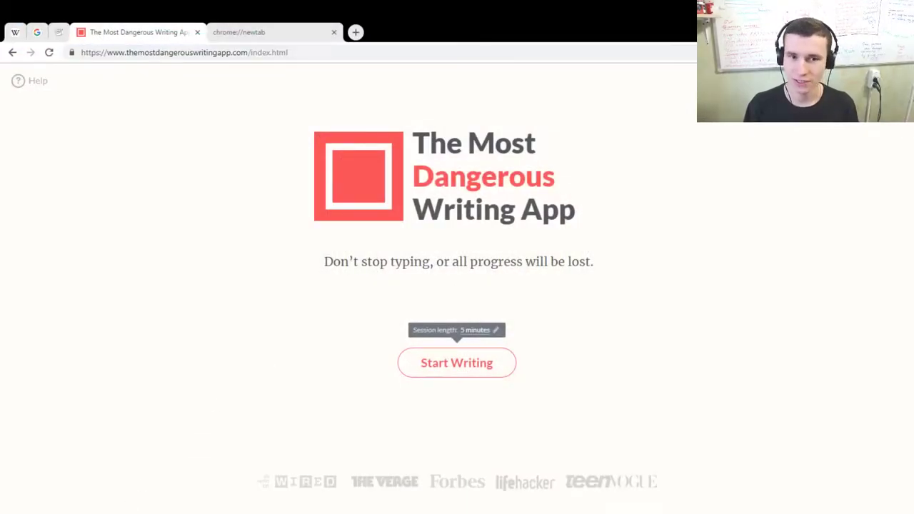
key(alt+Tab)
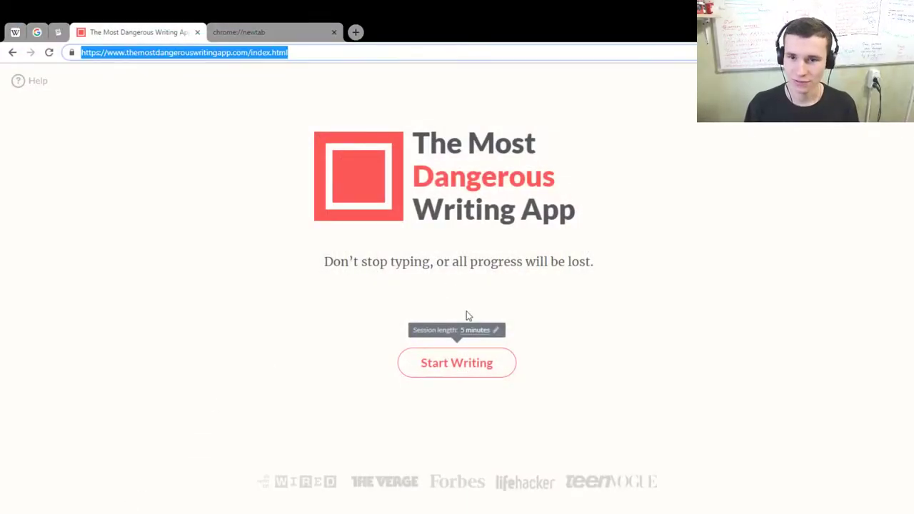
- Start a 5-minute writing session and write the opening line "Hello, everybody :)", beginning the following line with "Hello"
click(473, 366)
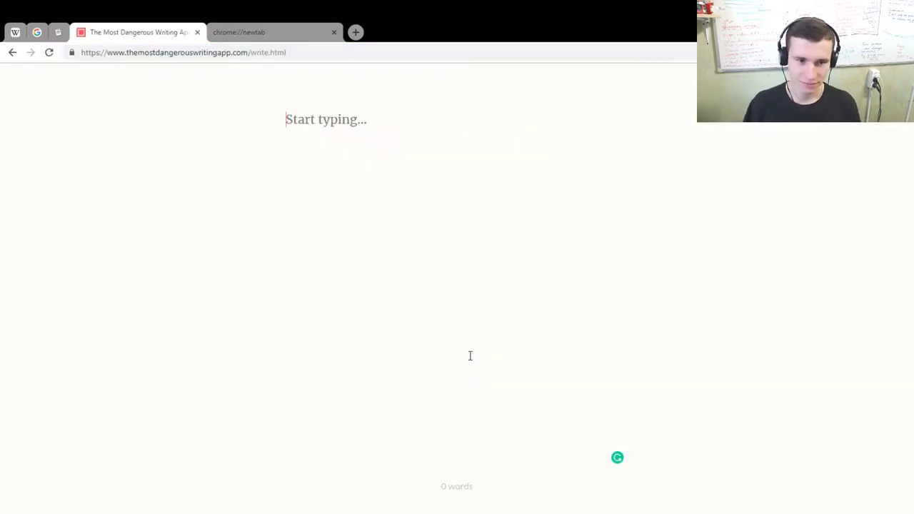
text(Hello, )
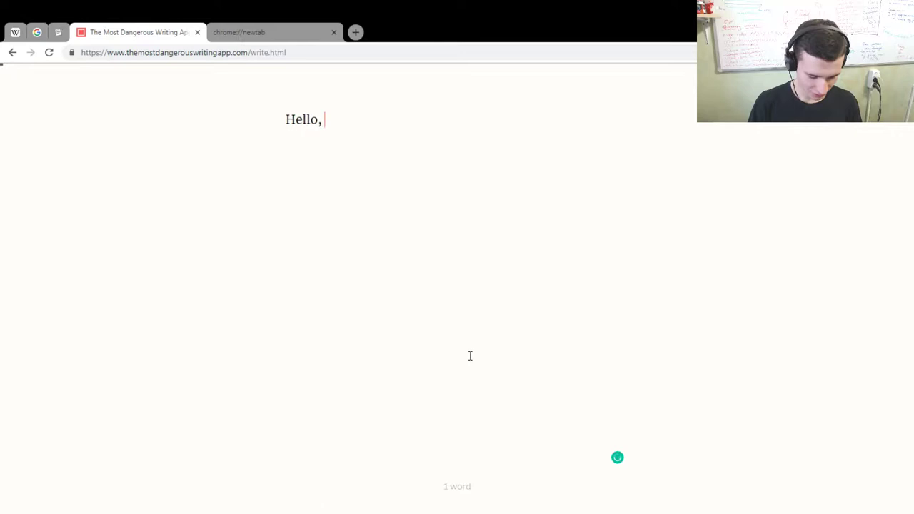
text(everybody :)
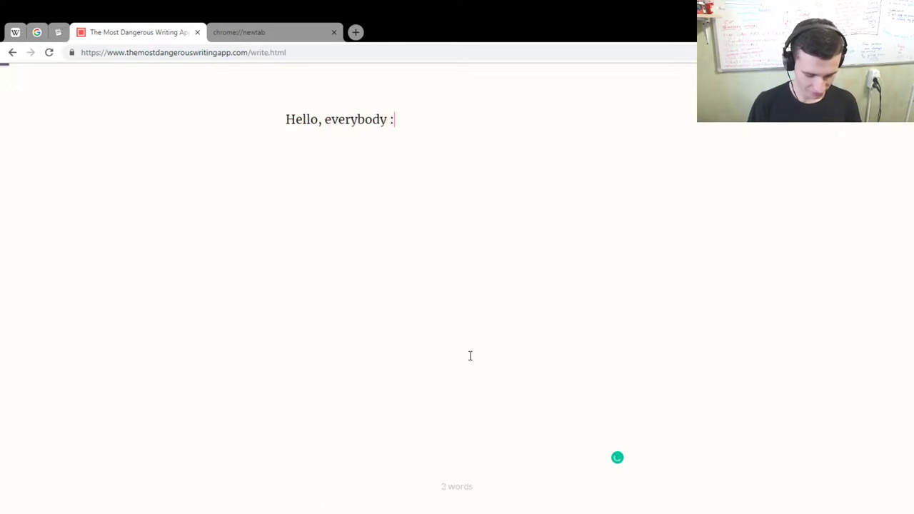
text() Hello )
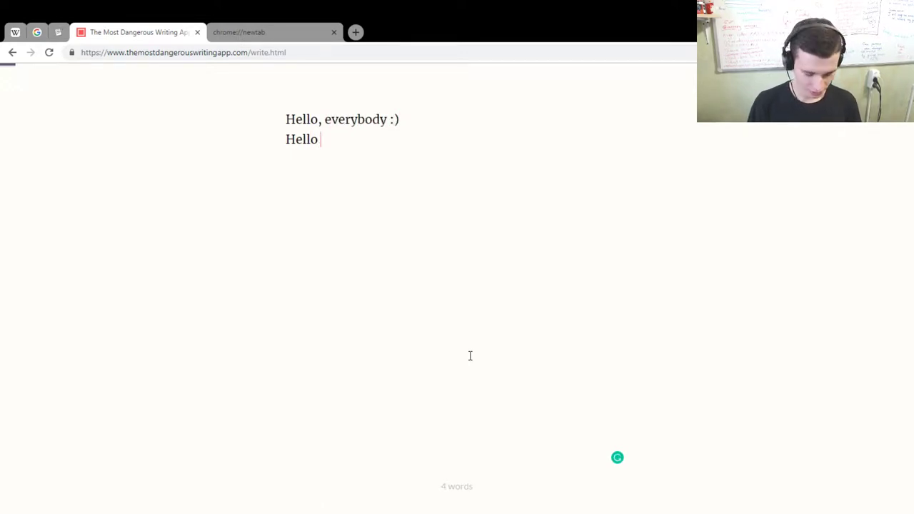
- Complete the second line so it reads "Hello mom, hello dad, and other people around the world."
text(mom, h)
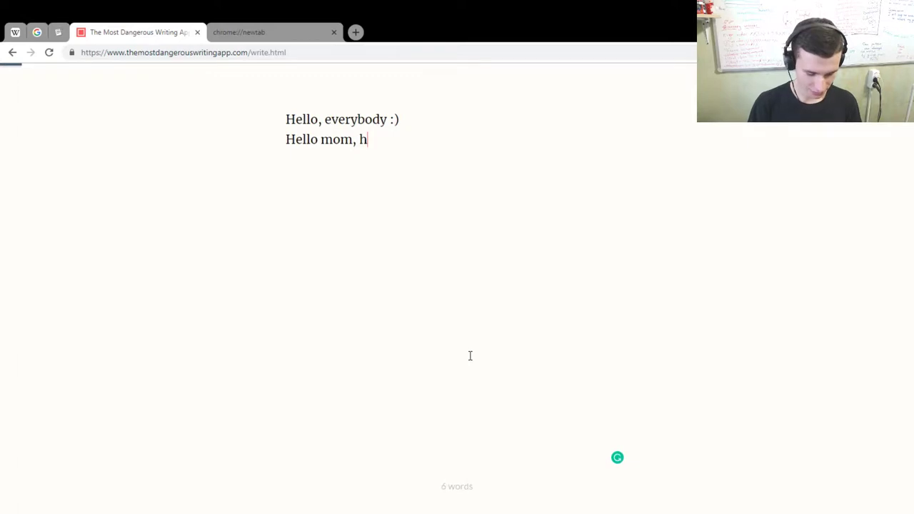
text(ello dad, )
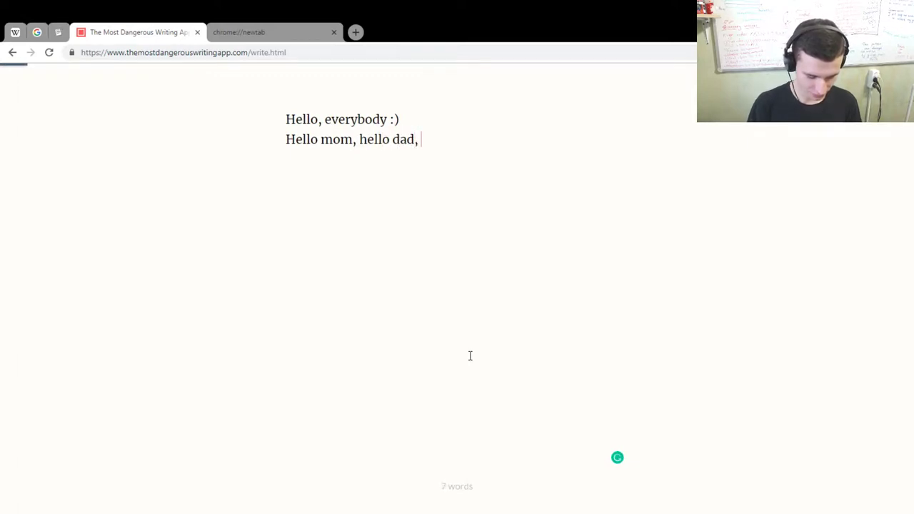
text(and other )
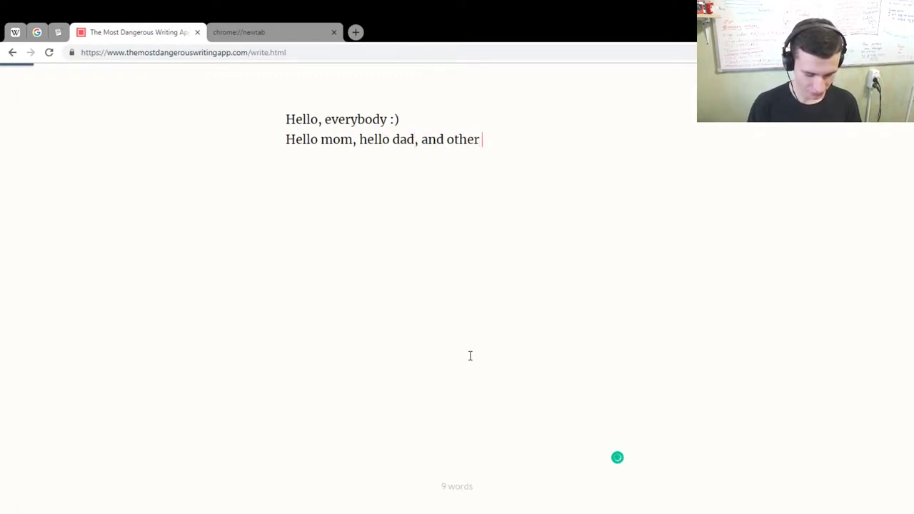
text(people ario)
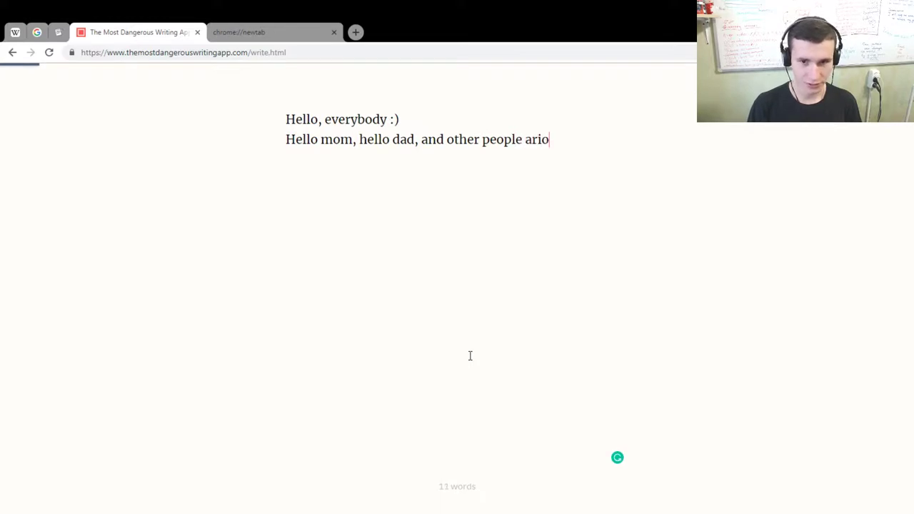
key(BackSpace)
key(BackSpace)
text(ound the )
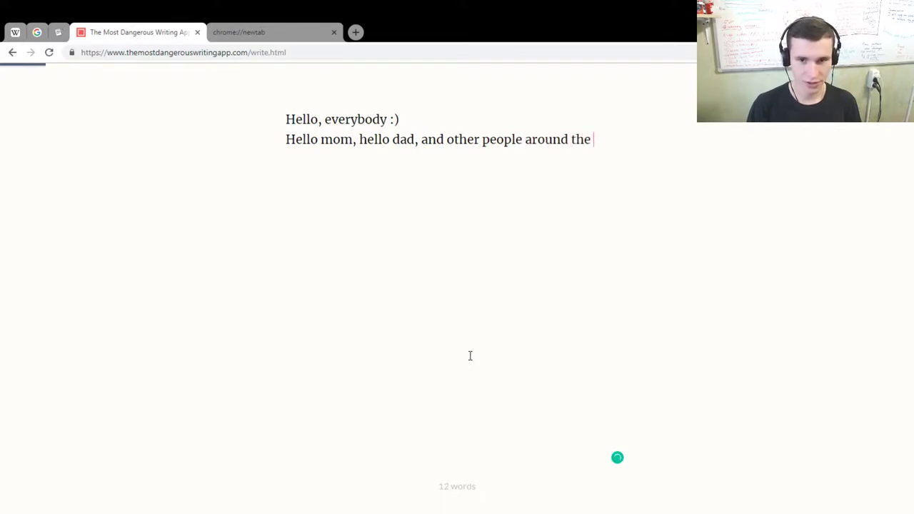
text(world. )
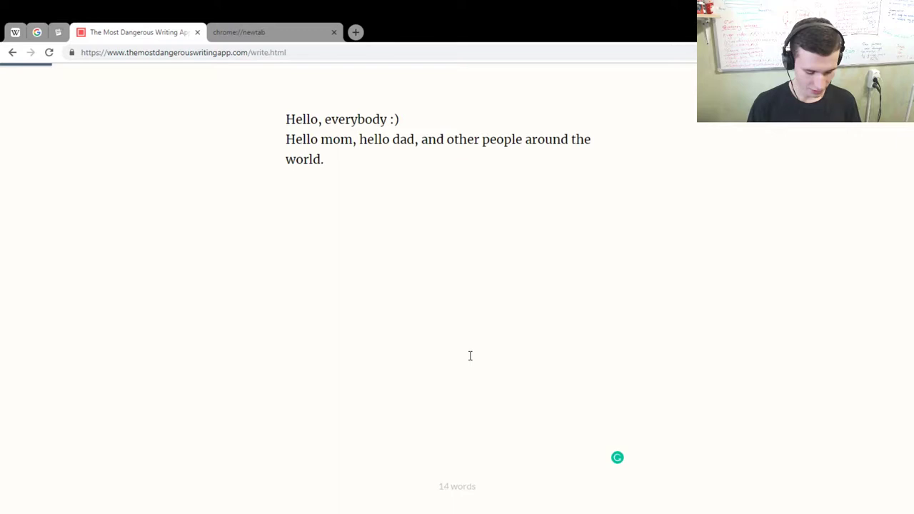
- Write "I glad to see you :)" on a new line below the greeting to people around the world
text(I glad to see )
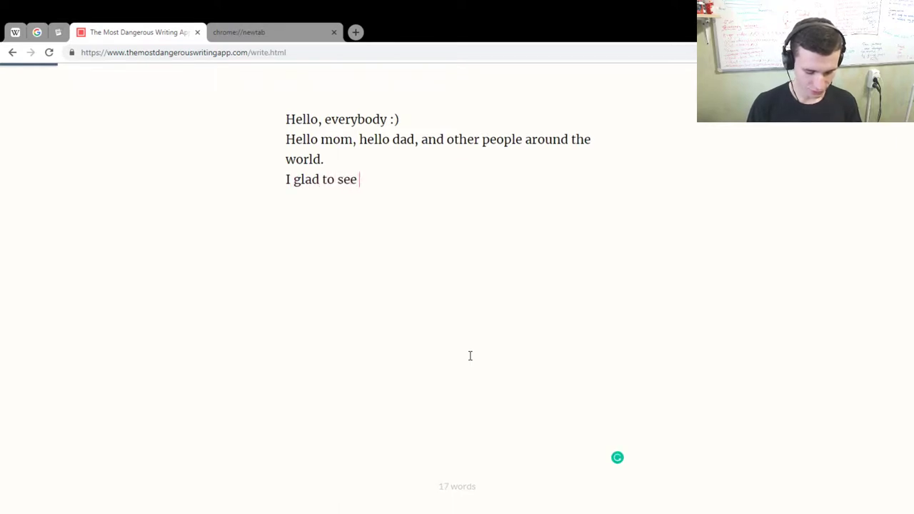
text(you :)
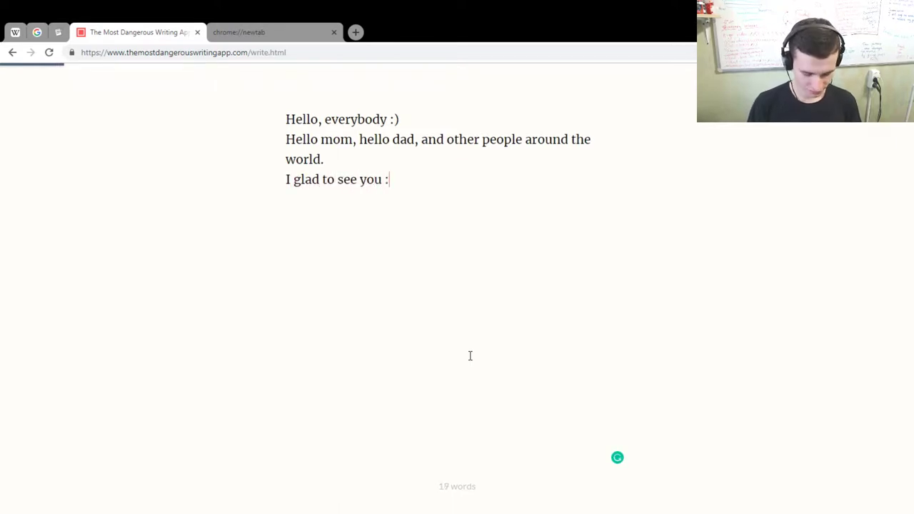
text())
- Leave two blank lines and write the question "Do you like dogs or cats or another animal?", beginning the answer with "I"
key(Return)
text(Do)
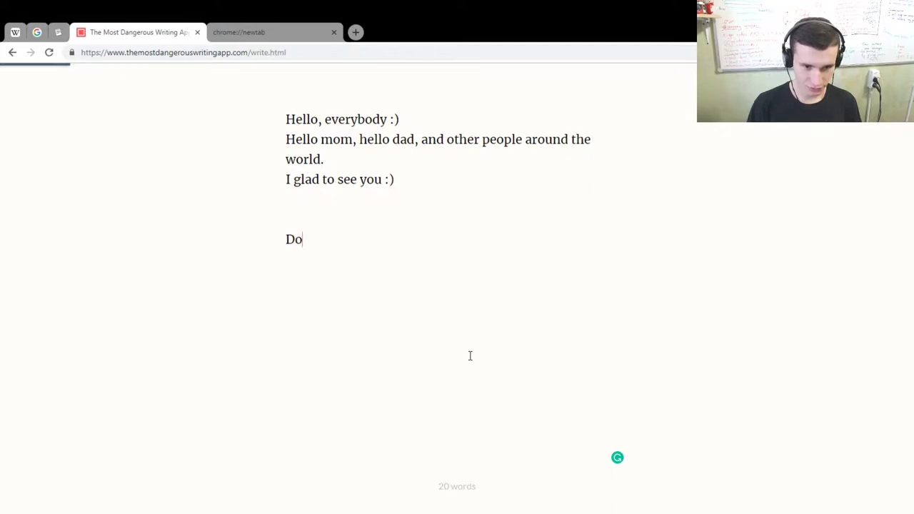
text( you lik)
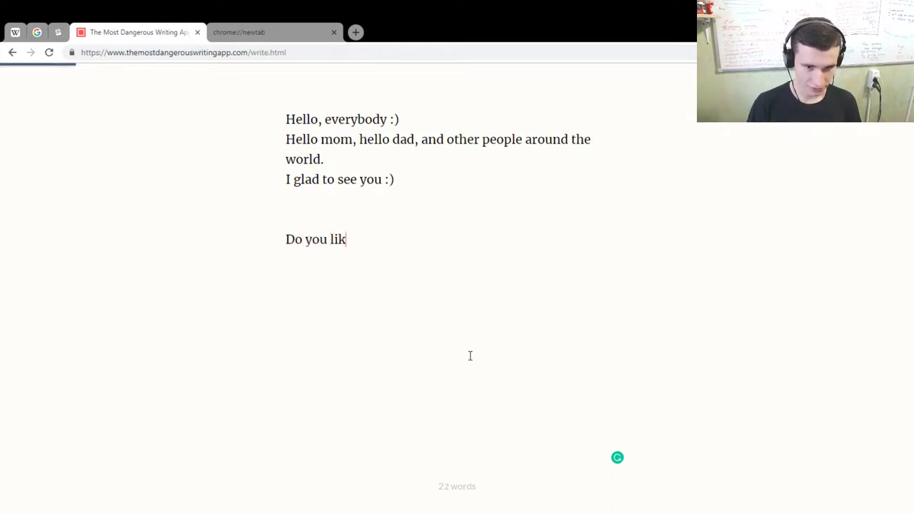
text(e dogs o)
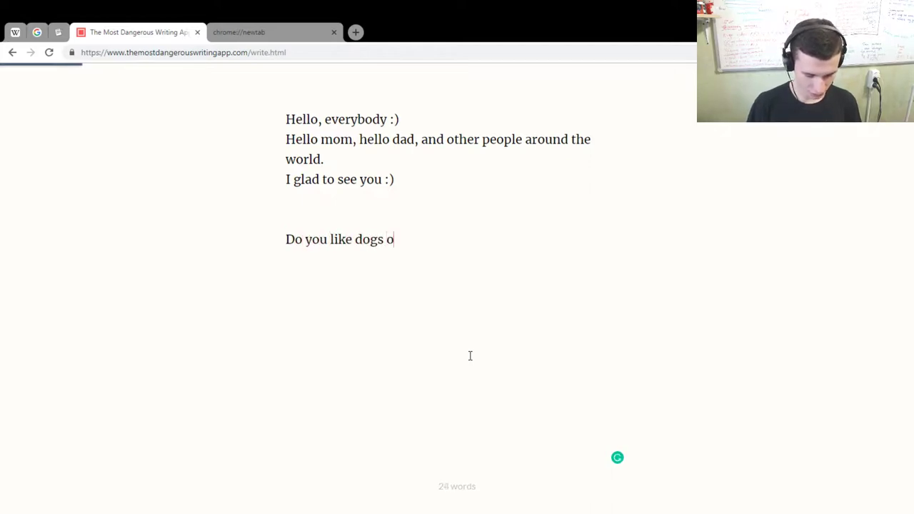
text(r cats or )
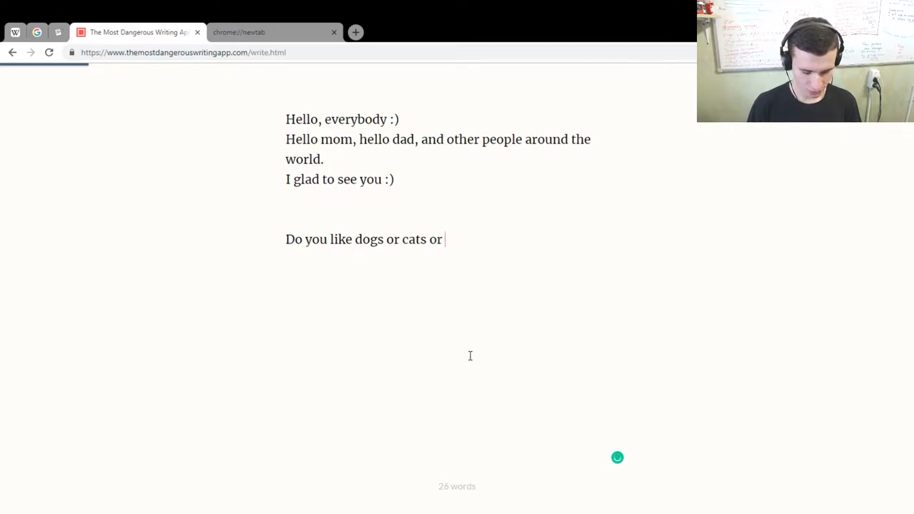
text(another a)
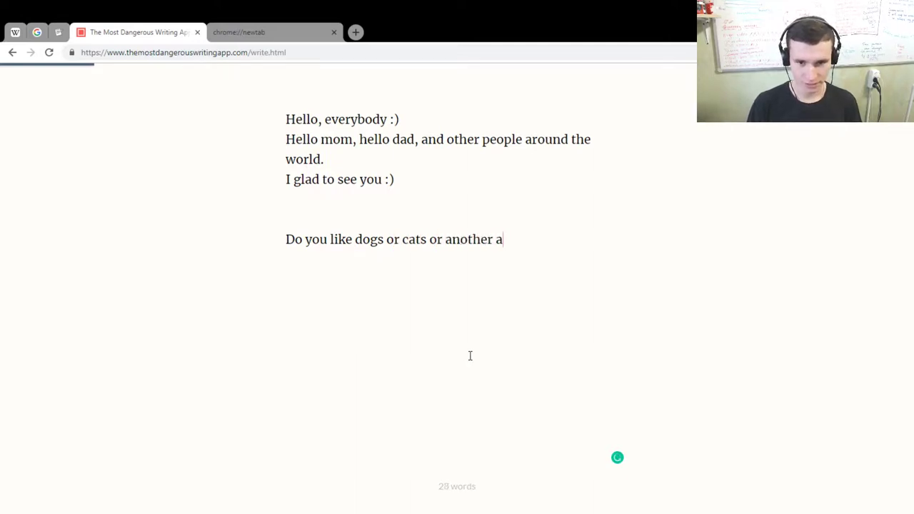
text(nimal? I)
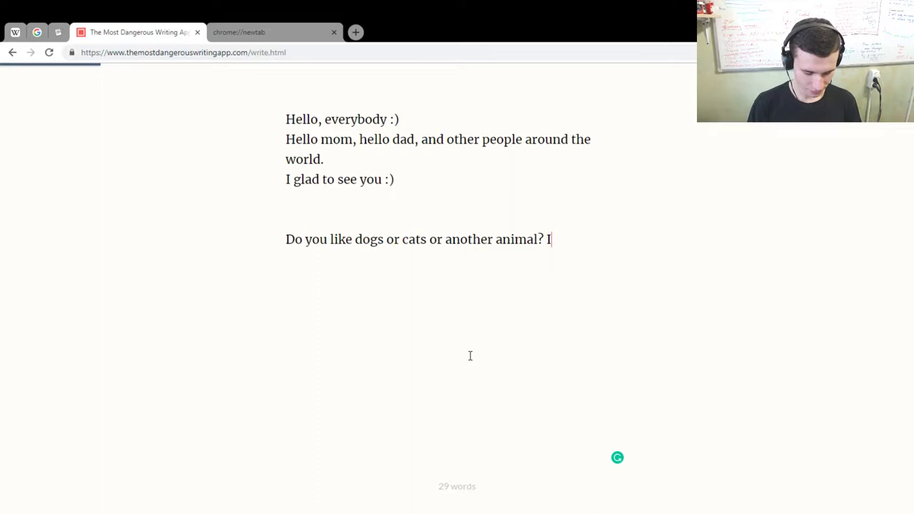
- Continue the answer after the question so it reads "I like cats. It is super powerful creature", without closing punctuation
text( like)
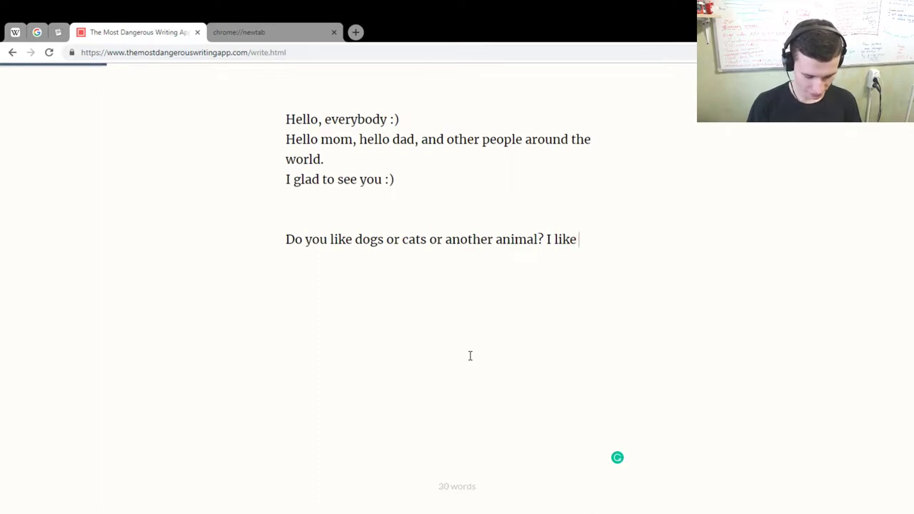
text( cats)
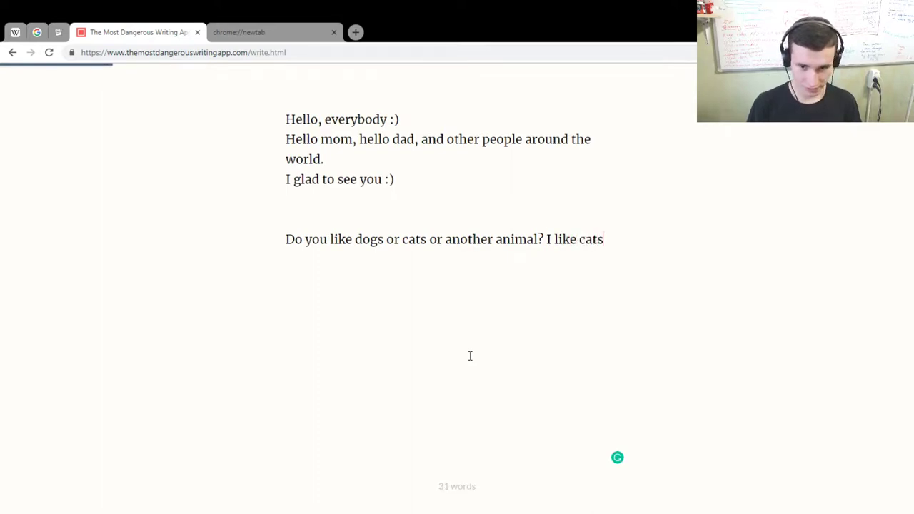
text(. It is )
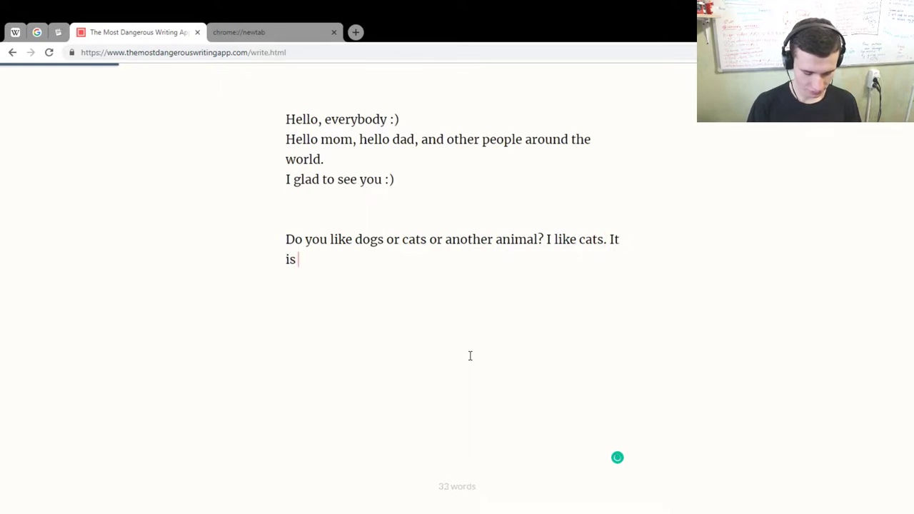
text(super)
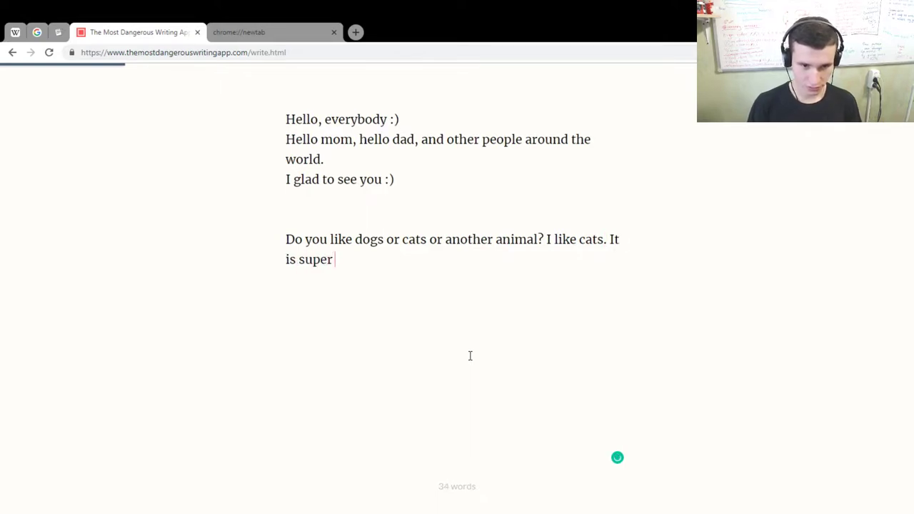
text( powerful)
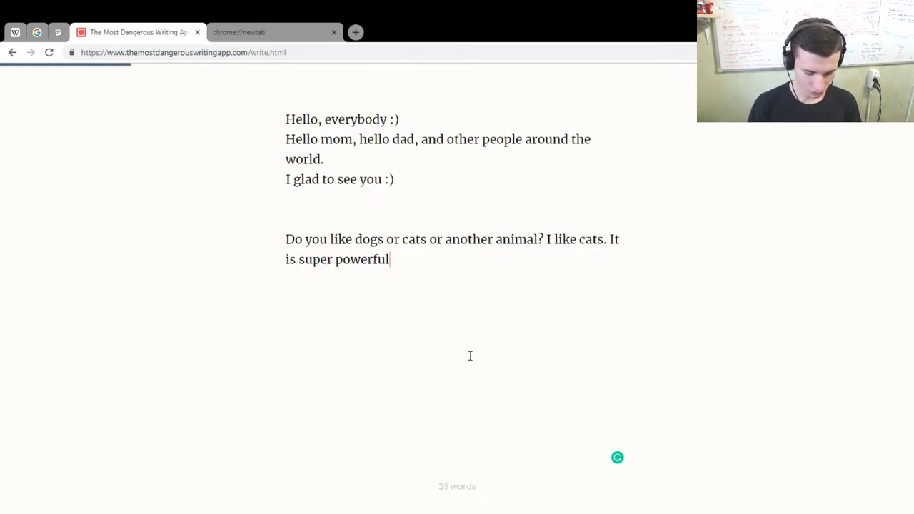
text( creature)
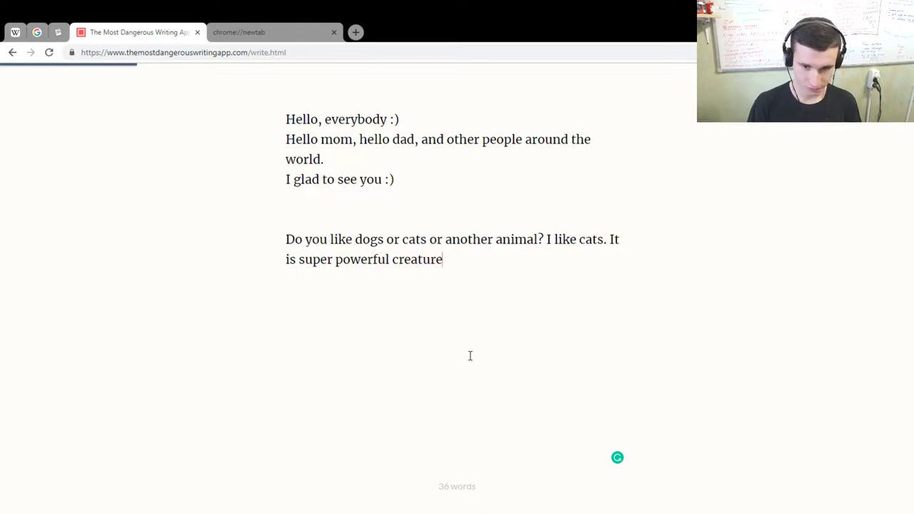
text(.:)
key(BackSpace)
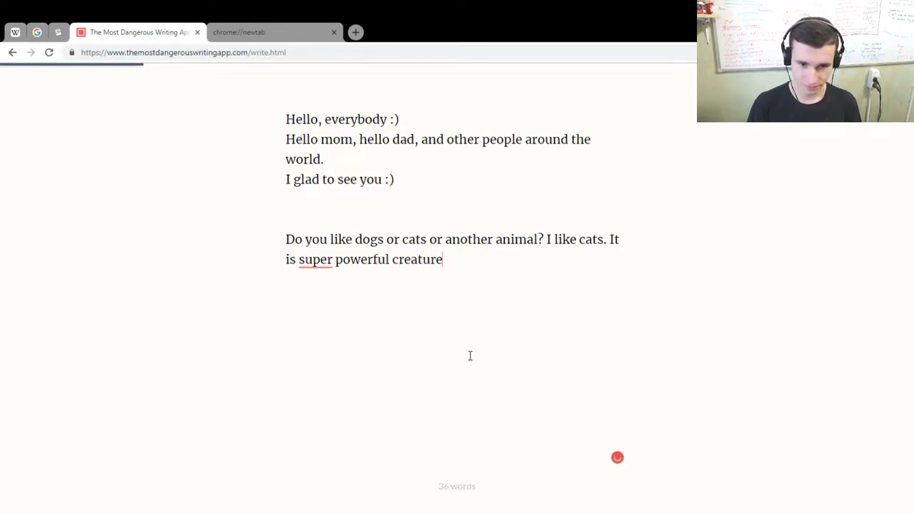
- Leave a blank line after the cat answer and begin a new paragraph with "Also I want to say, that"
key(Return)
key(Return)
text(e)
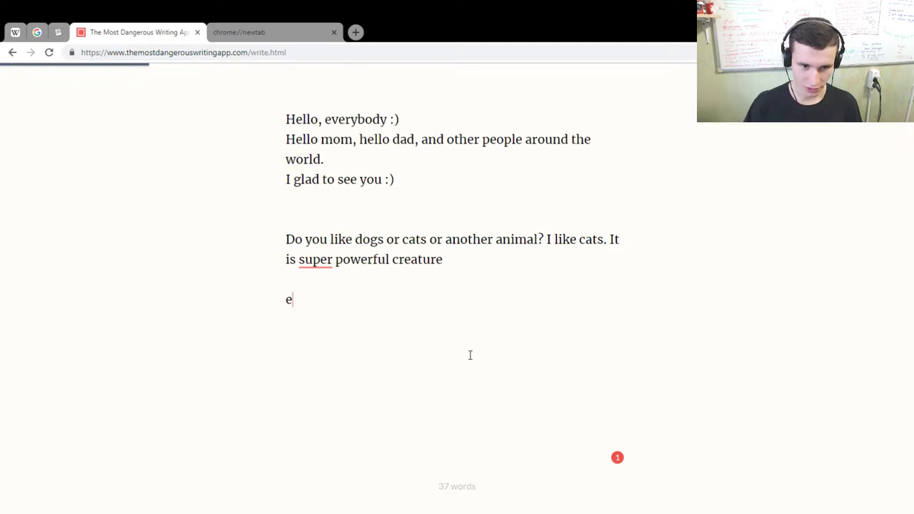
key(BackSpace)
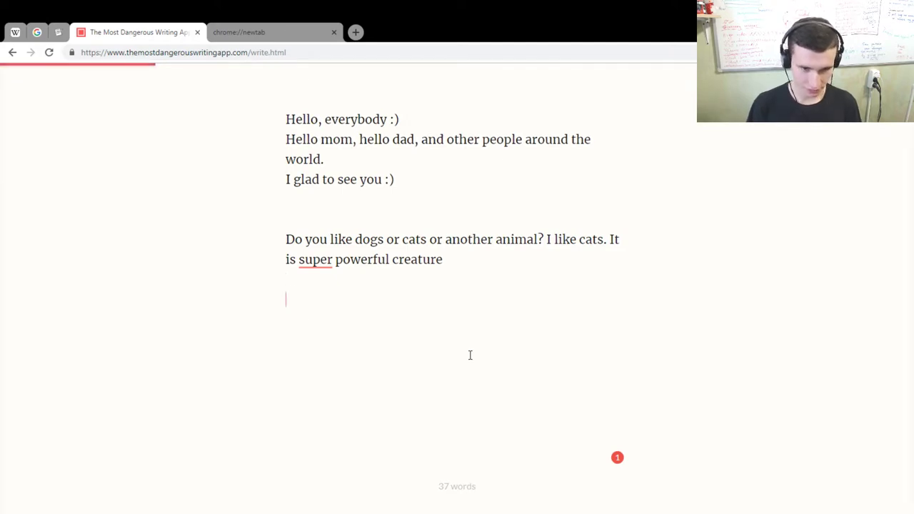
text(E)
key(BackSpace)
text(Also )
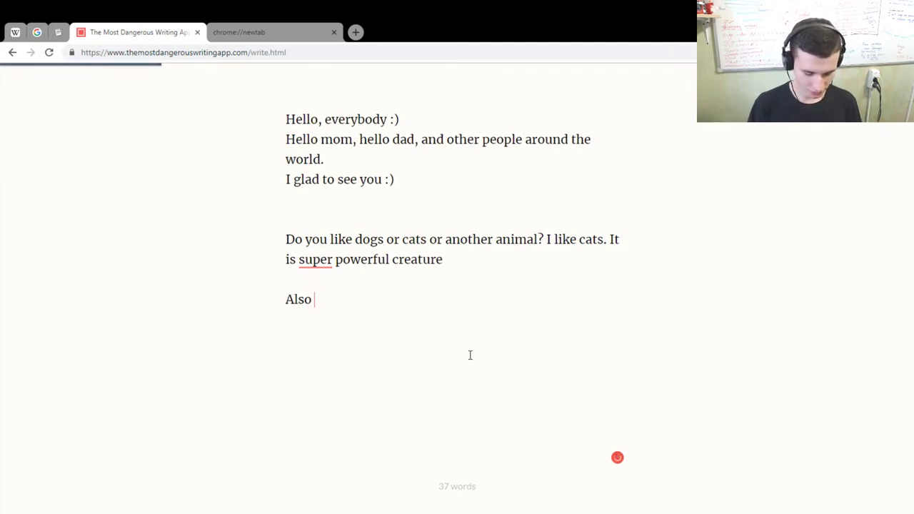
text(I want to s)
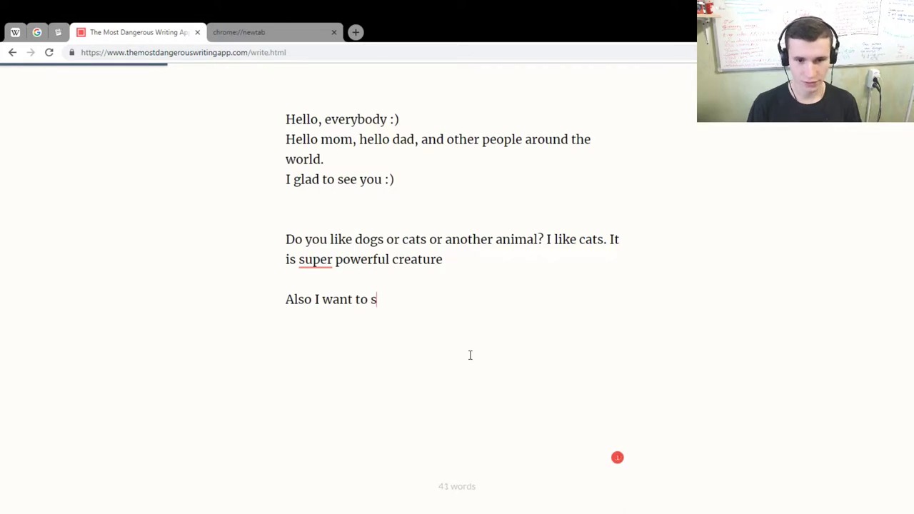
text(ay, that )
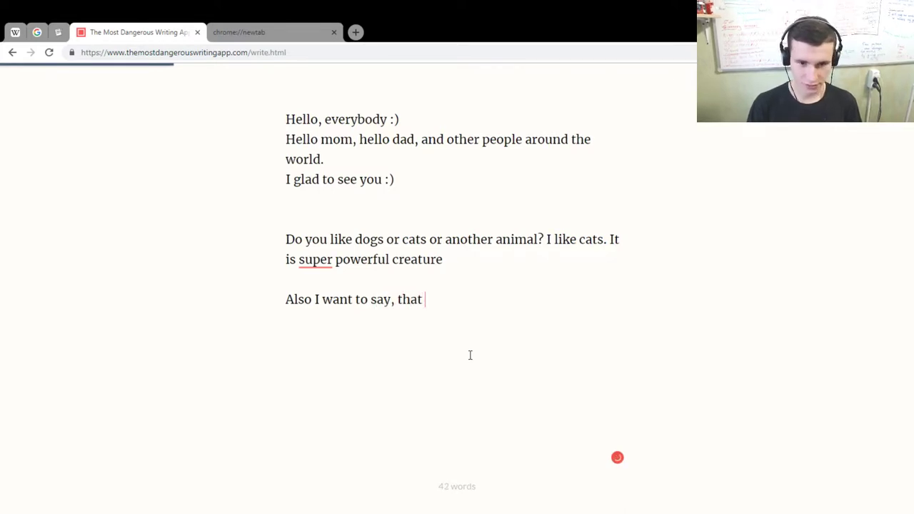
- Continue the "Also I want to say, that" sentence with "my day is full of opportunities."
text(my day is)
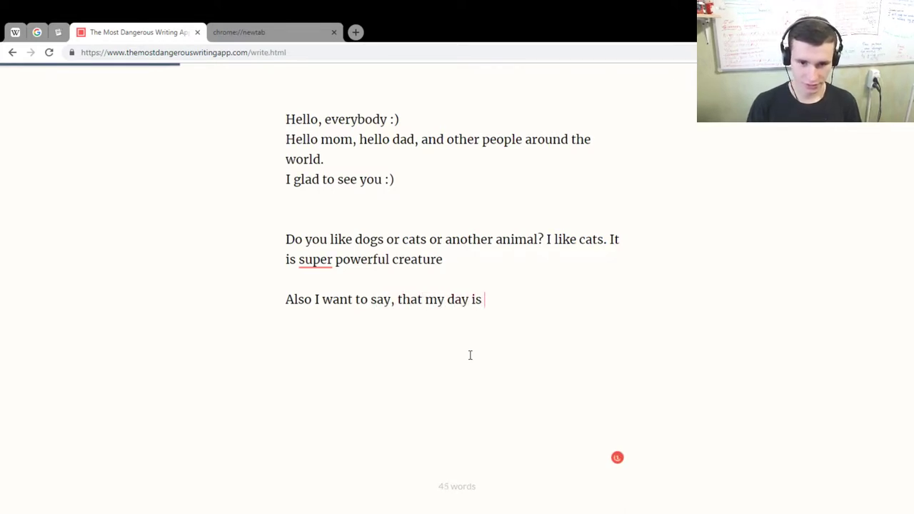
text( full)
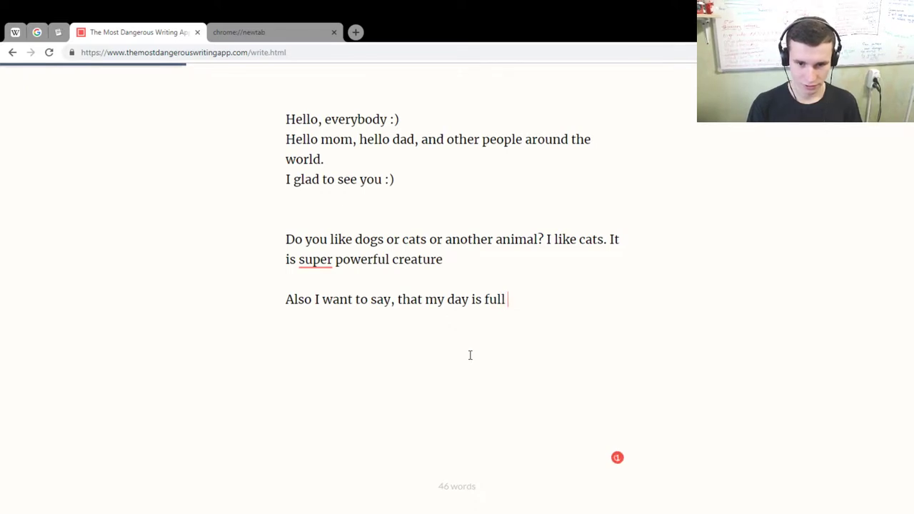
text( of opo)
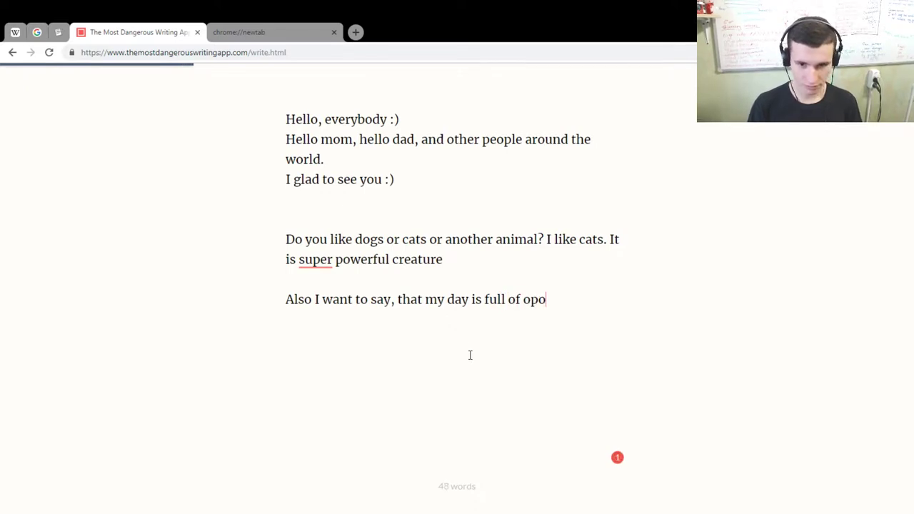
key(BackSpace)
text(portu)
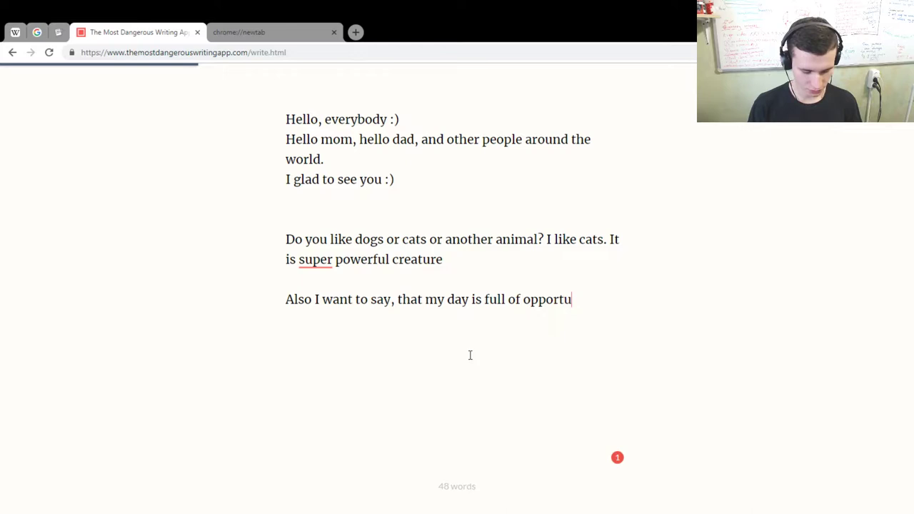
text(nities. )
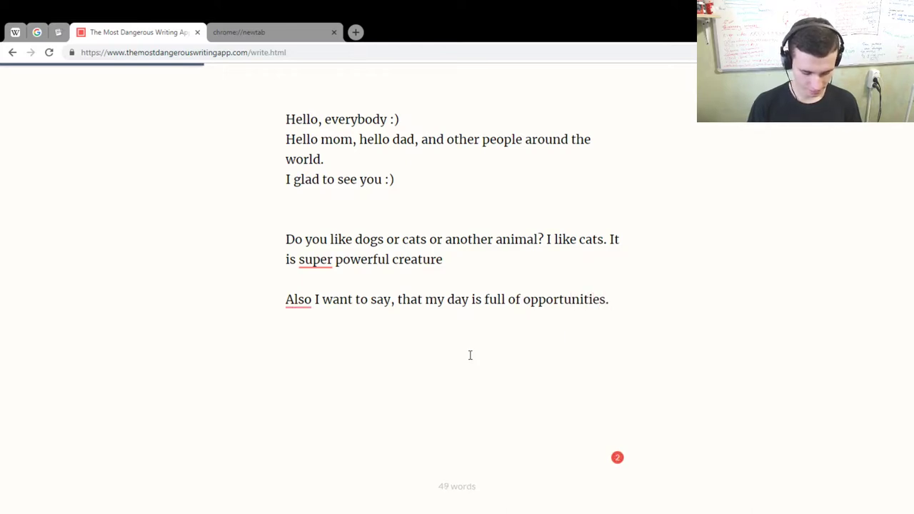
- Add the question "Did you know?" after the opportunities sentence, leave a blank line and begin the reply with "Y"
text(Did )
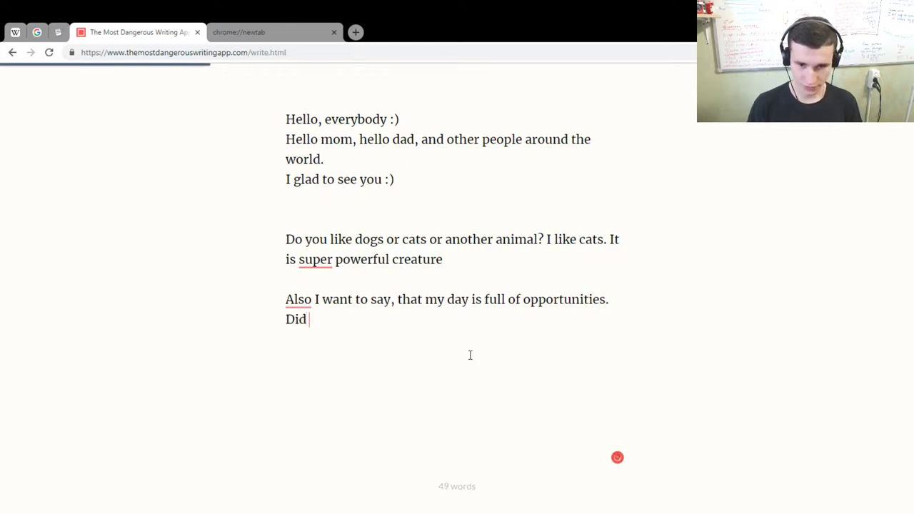
text(you know)
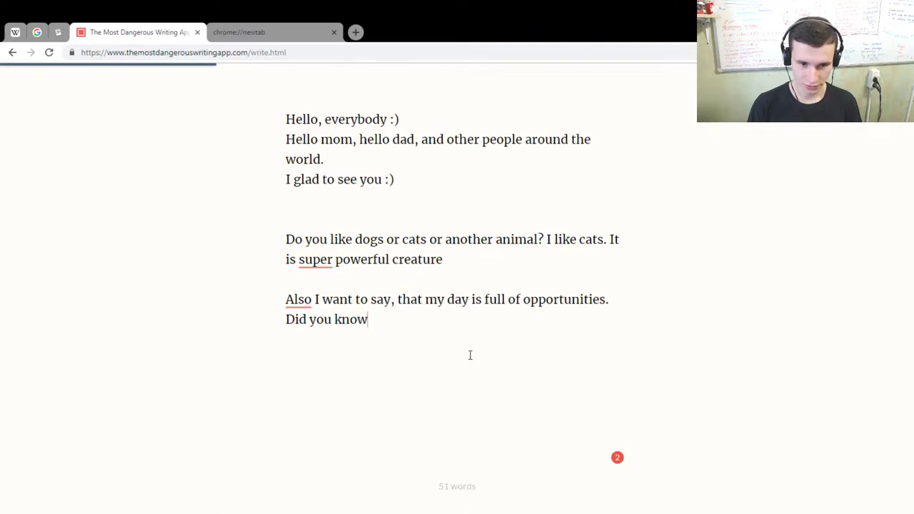
text(?  Y)
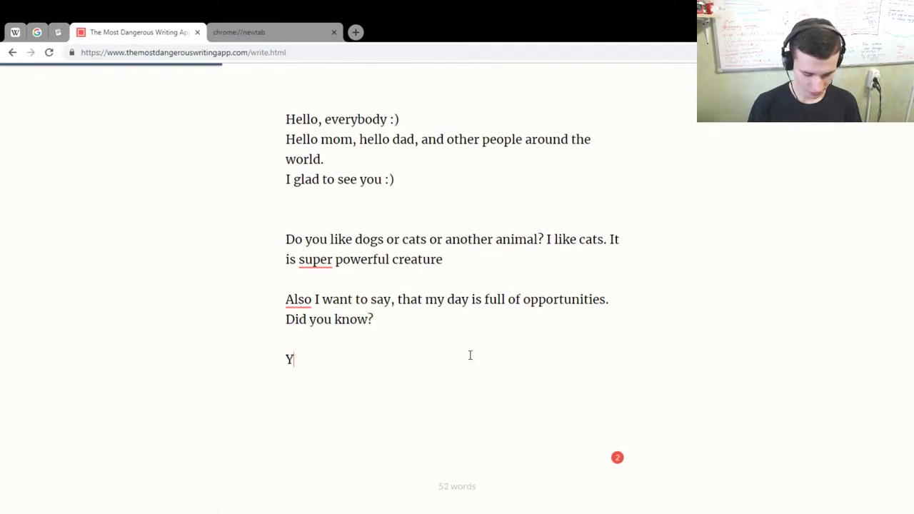
- Complete the reply so it reads "Yes! I hope that your day is nice too."
text(es! I)
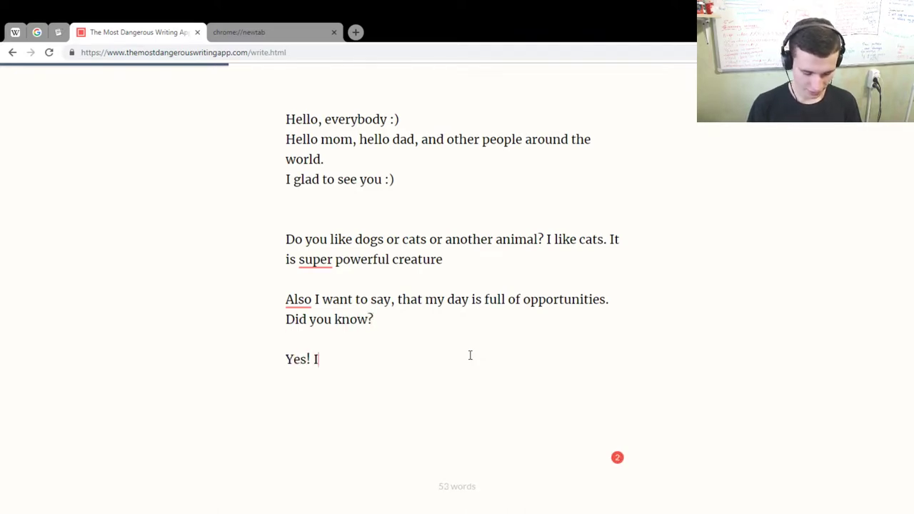
text( hope that )
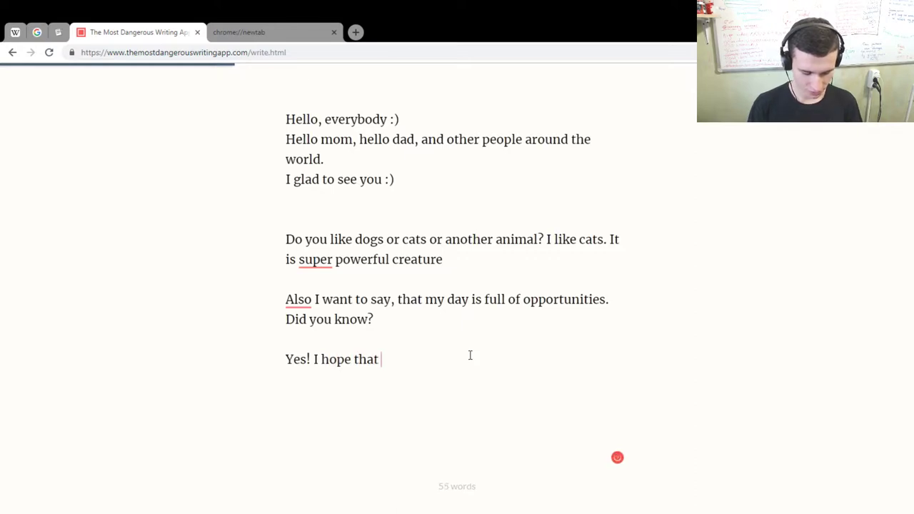
text(your day i)
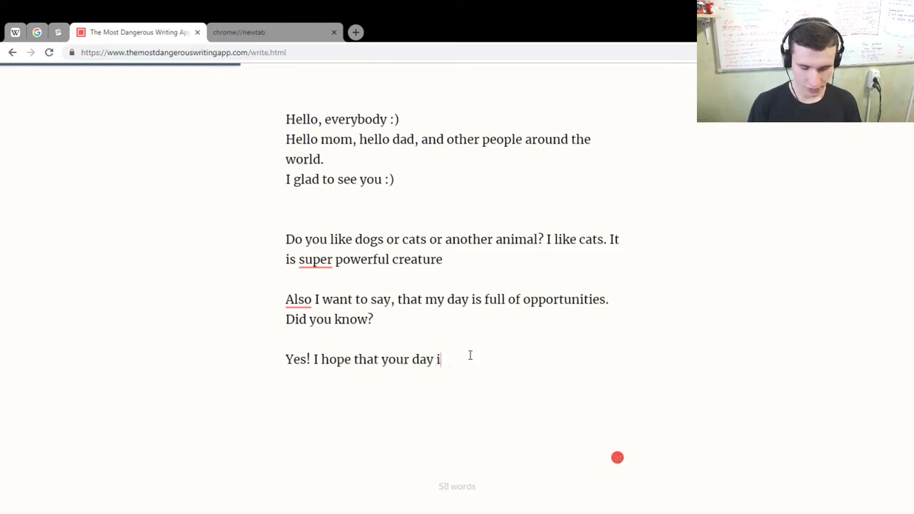
text(s )
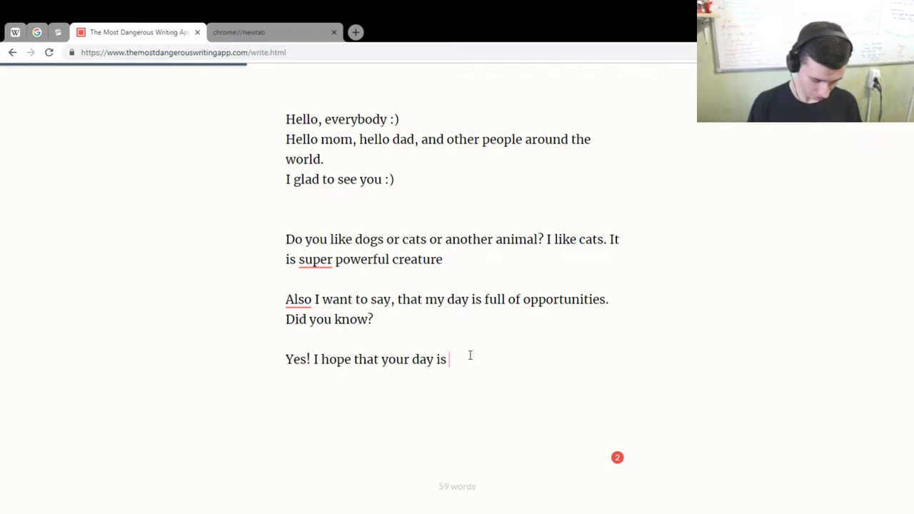
text(nice d)
key(BackSpace)
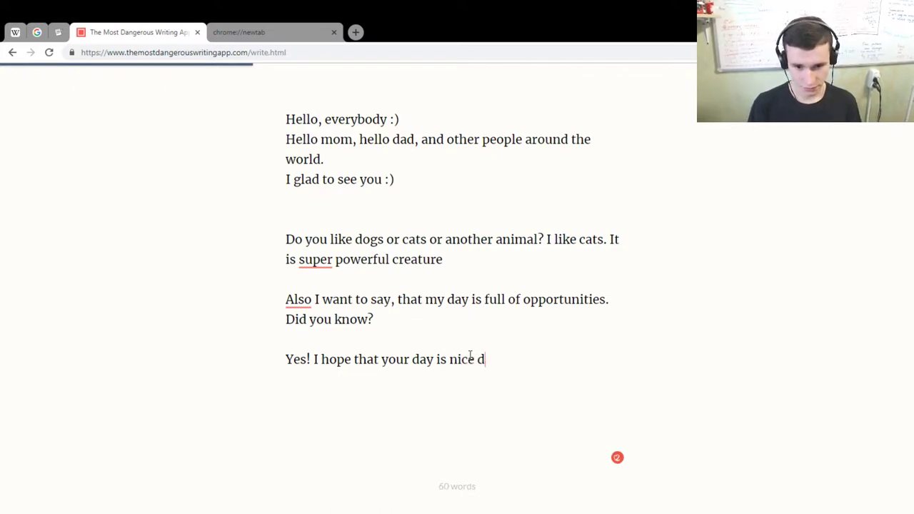
text(too. )
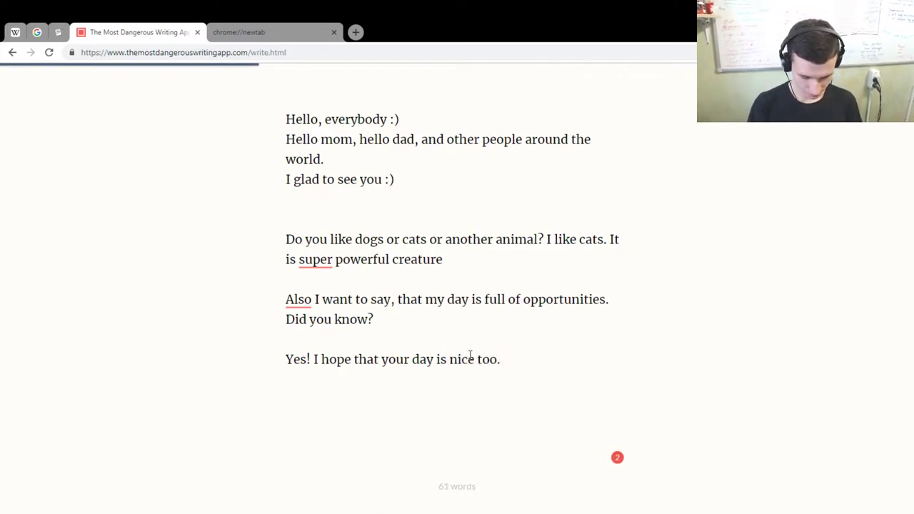
- Continue the reply paragraph with "If it is not I want to improve your level of mood", without closing punctuation
text(If it i)
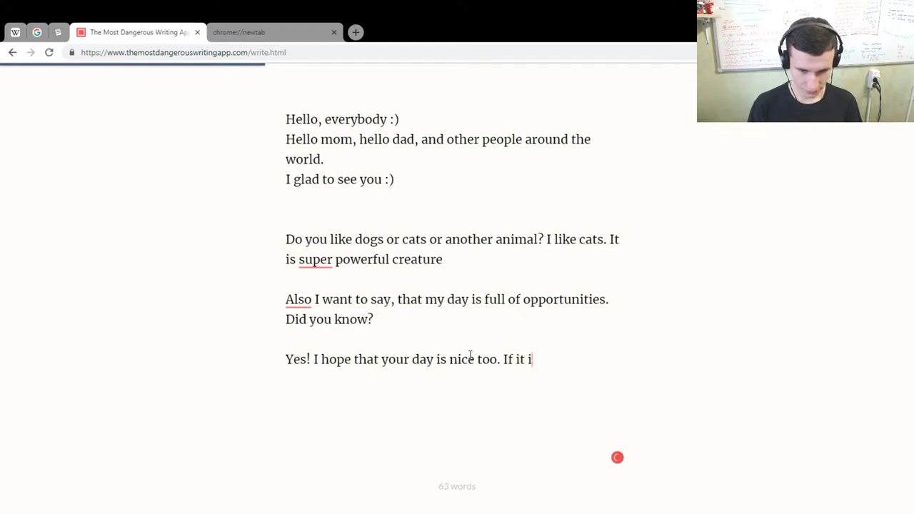
text(s not )
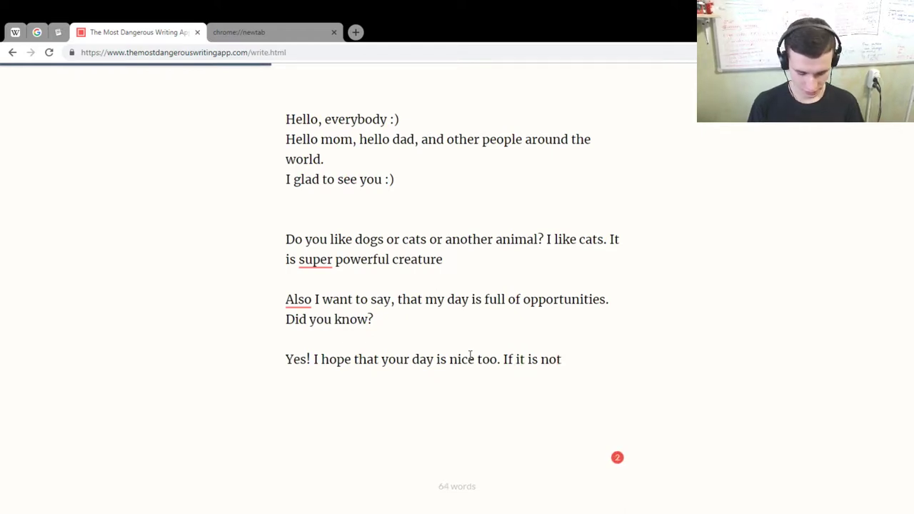
text(I want to im)
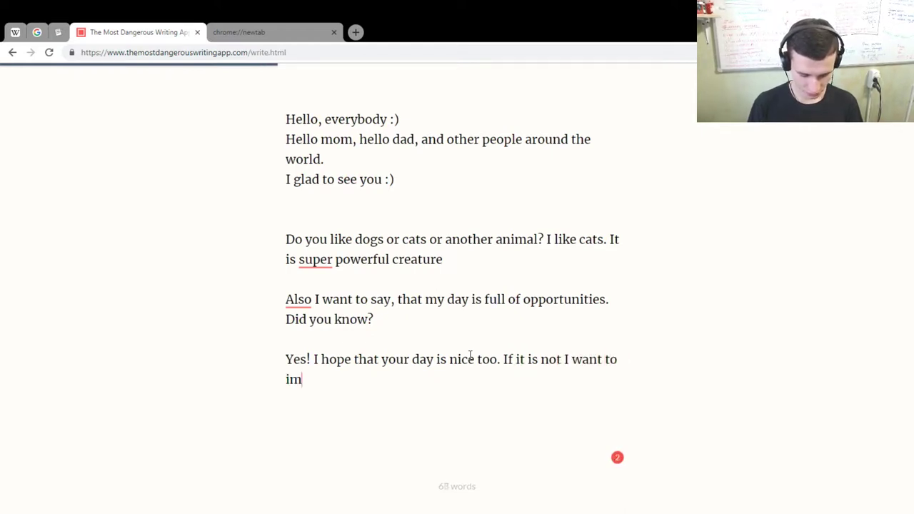
text(prove your )
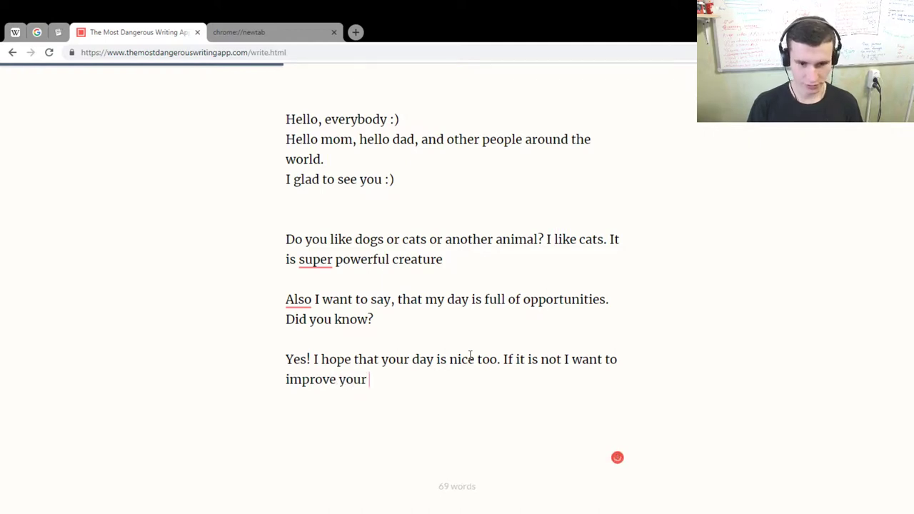
text(level mo)
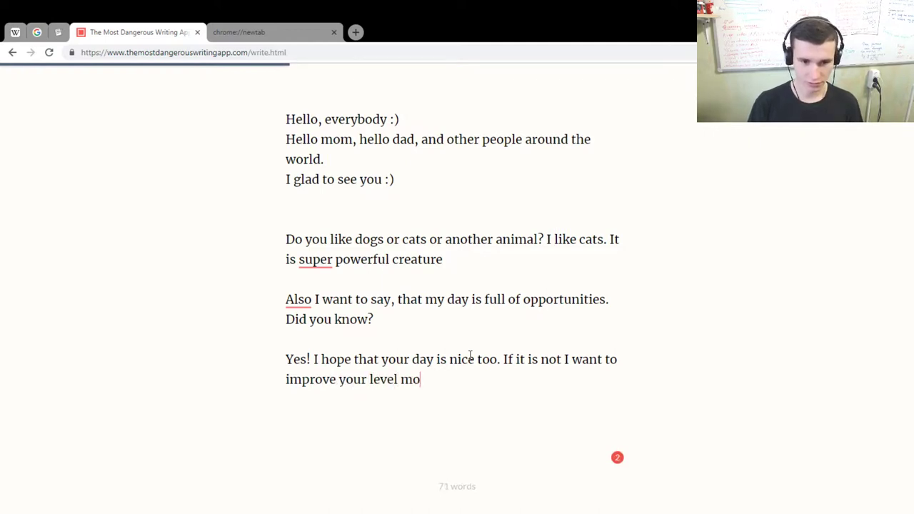
key(BackSpace)
key(BackSpace)
text(of mood)
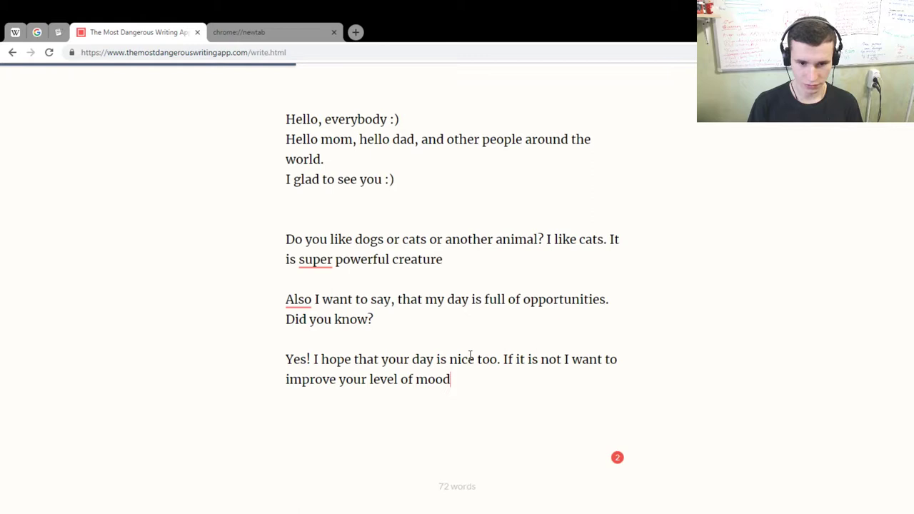
- End the mood sentence with a period, leave a blank line and write "Let's start!"
text(.Let)
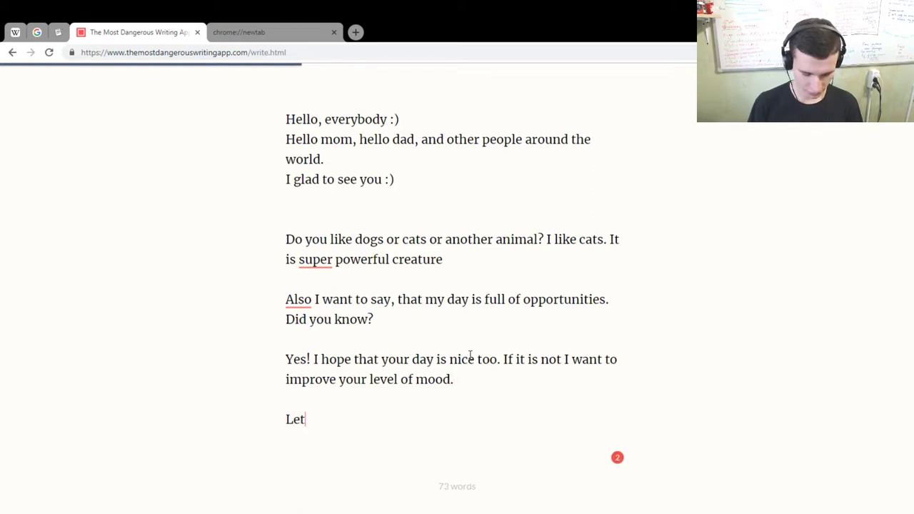
text('s start.)
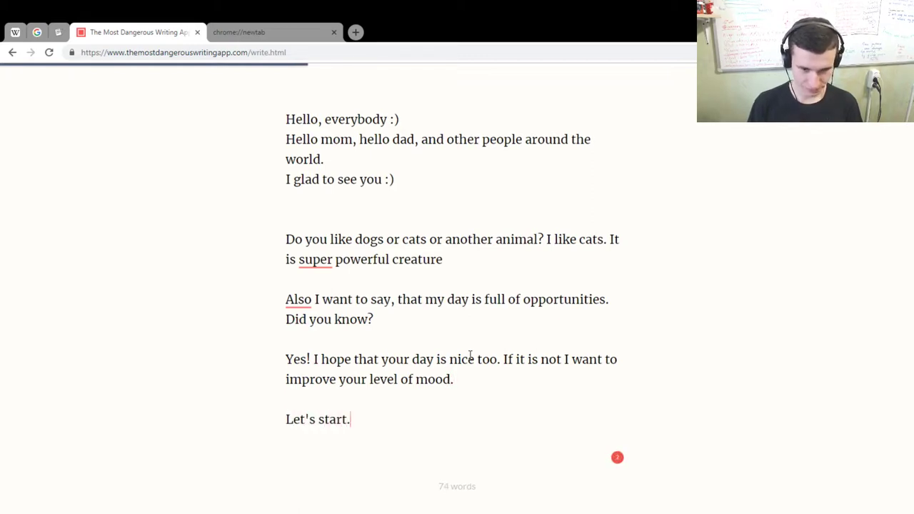
key(BackSpace)
text(!)
- Leave a blank line and open the story with "Once upon a time there lived a Russian man."
key(Return)
key(Return)
text(Once )
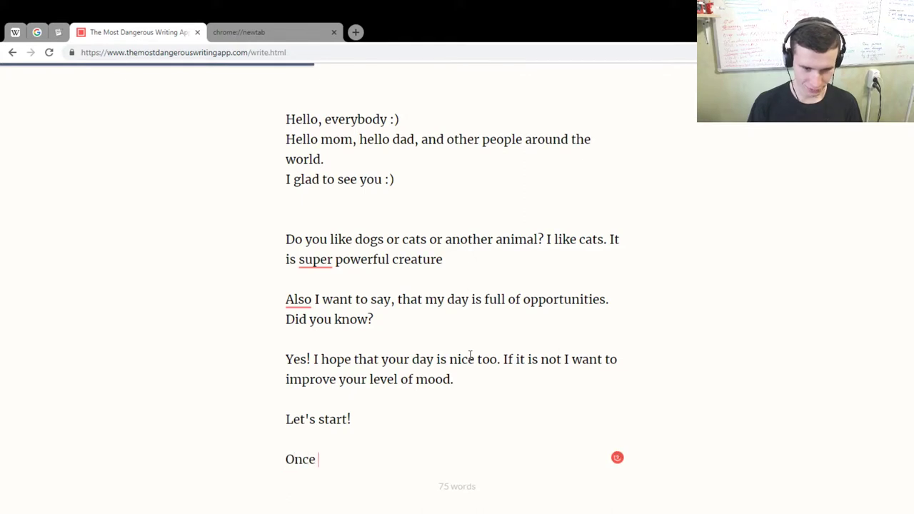
text(upon )
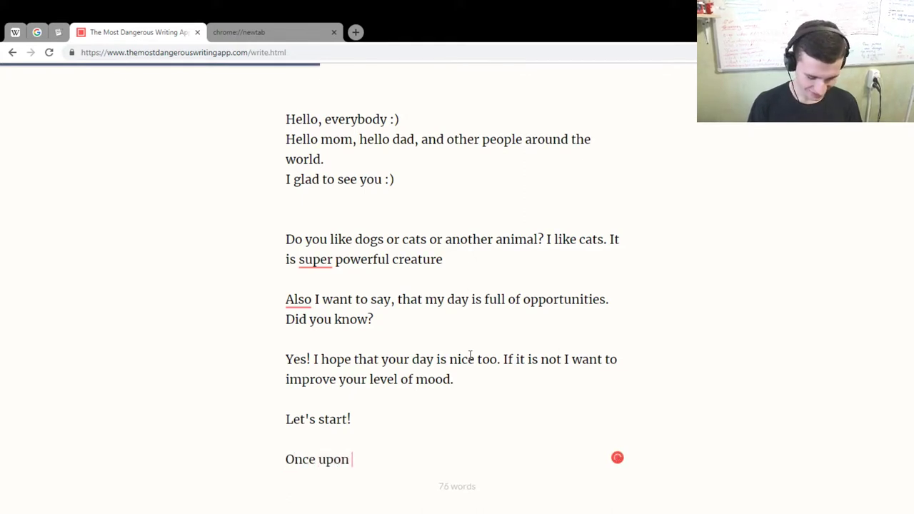
text(a time there )
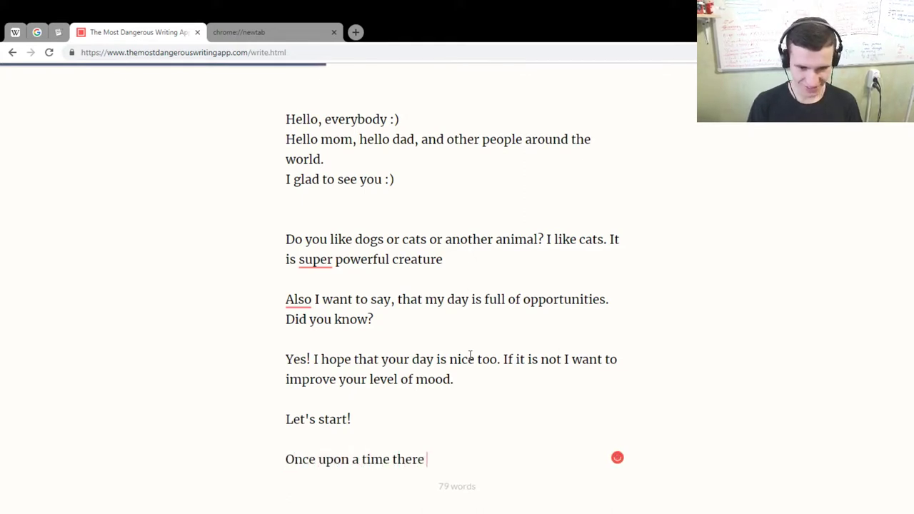
text(lived a )
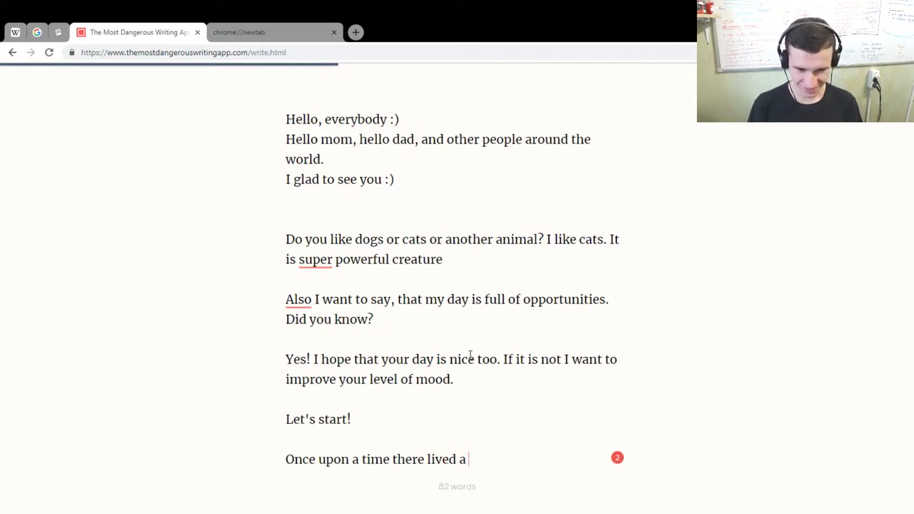
text(H)
key(BackSpace)
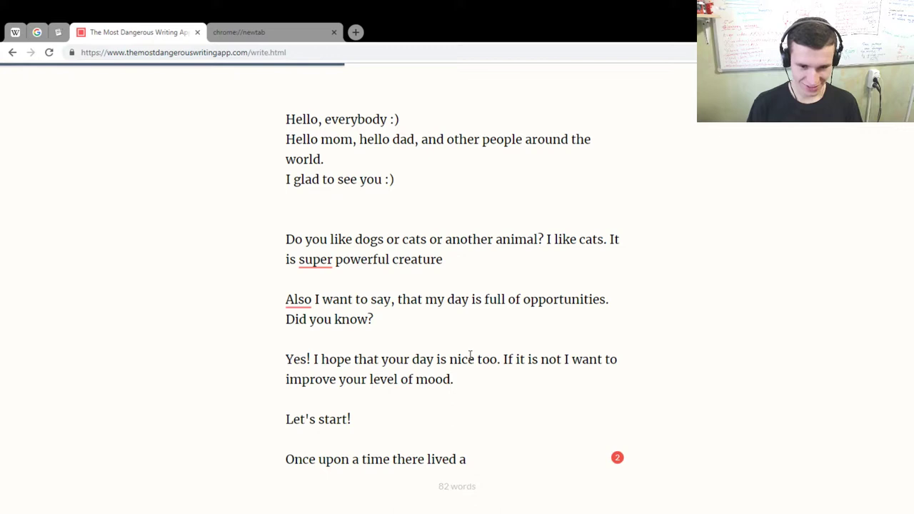
text(Rus)
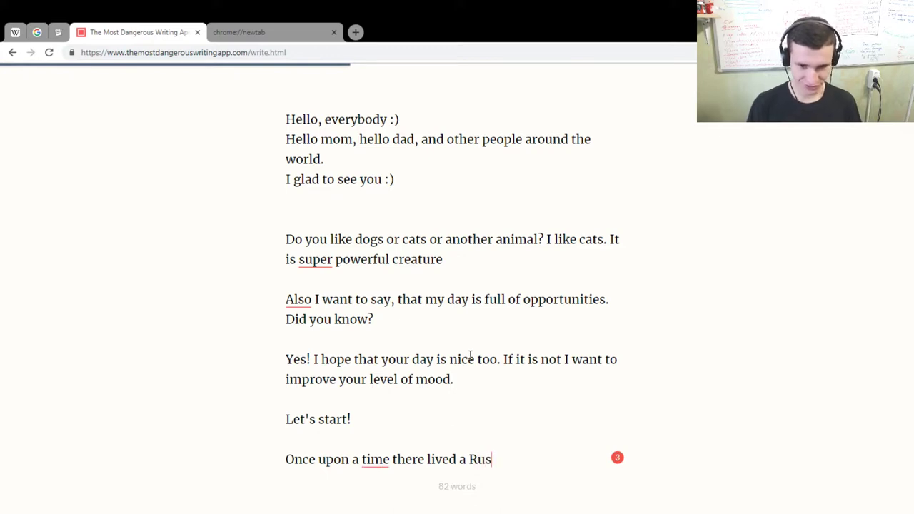
text(sian man )
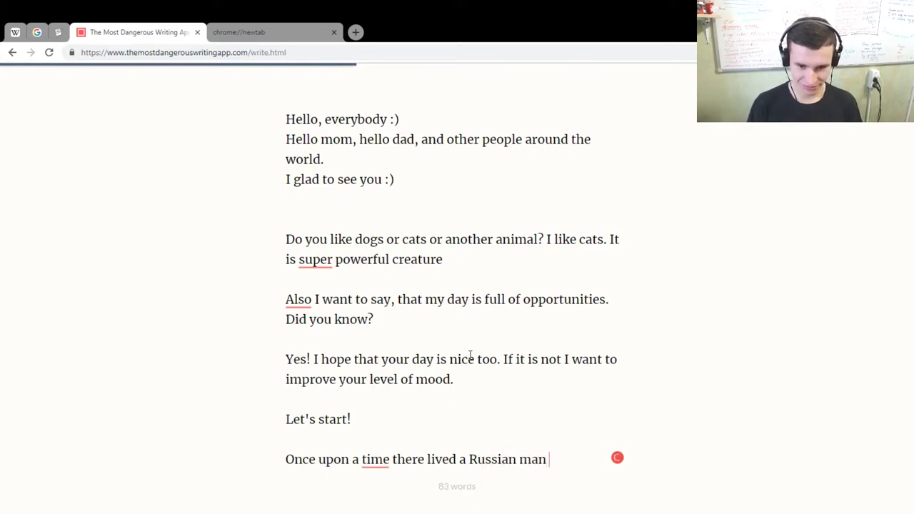
text(. )
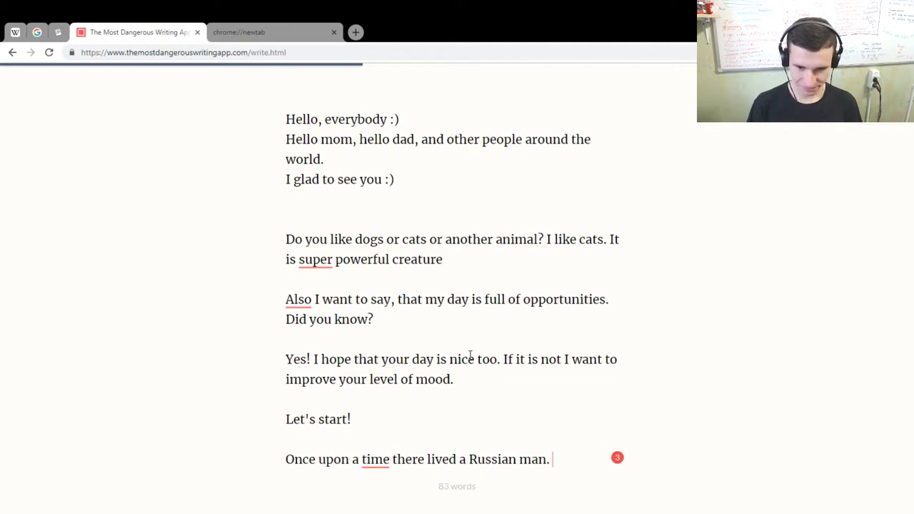
- Continue the story after the first sentence with "He lived in the dormitory, not nasty and wet."
text(He was)
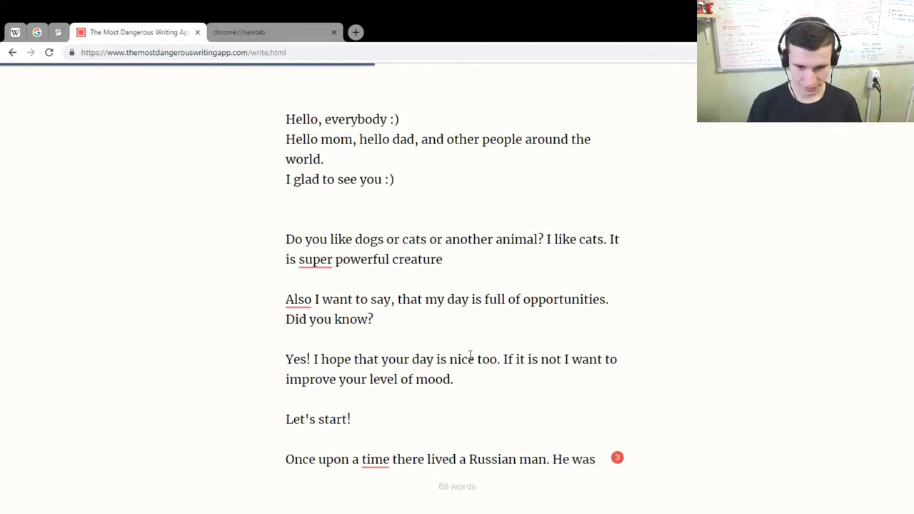
key(BackSpace)
key(BackSpace)
key(BackSpace)
key(BackSpace)
text(lived)
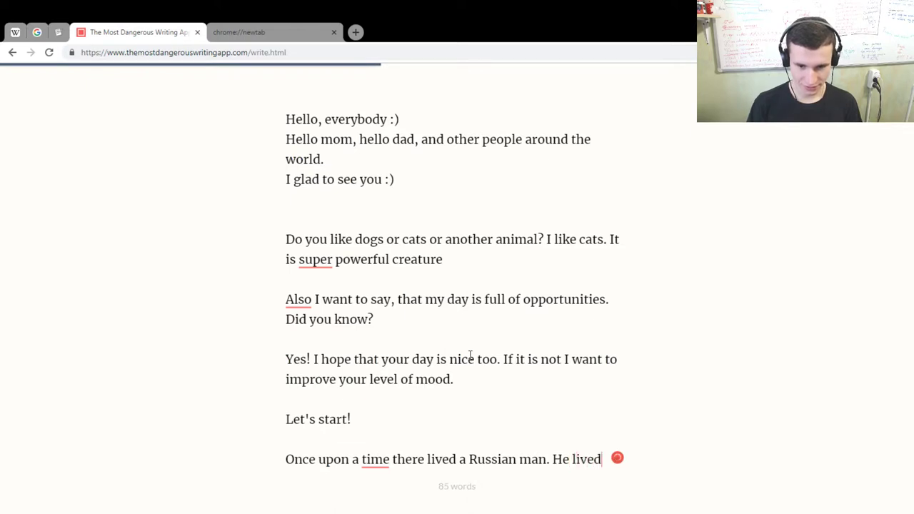
text( in)
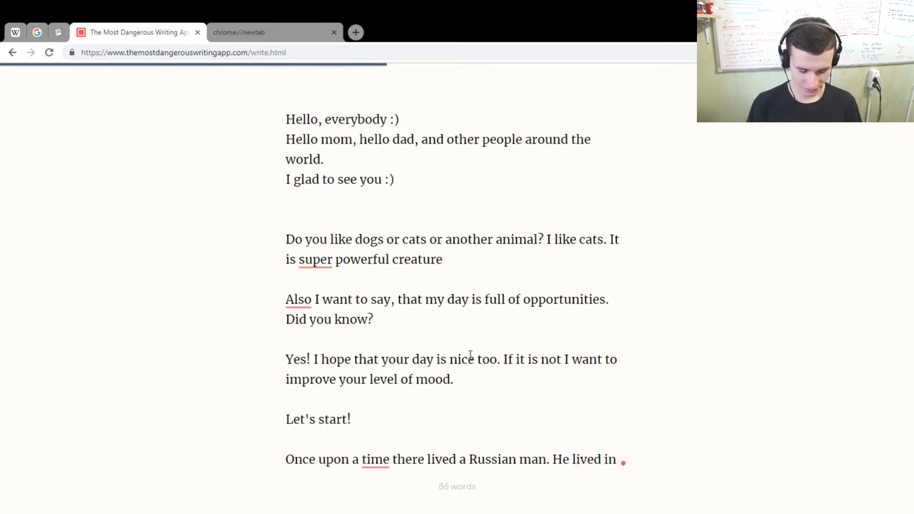
text( the dorm)
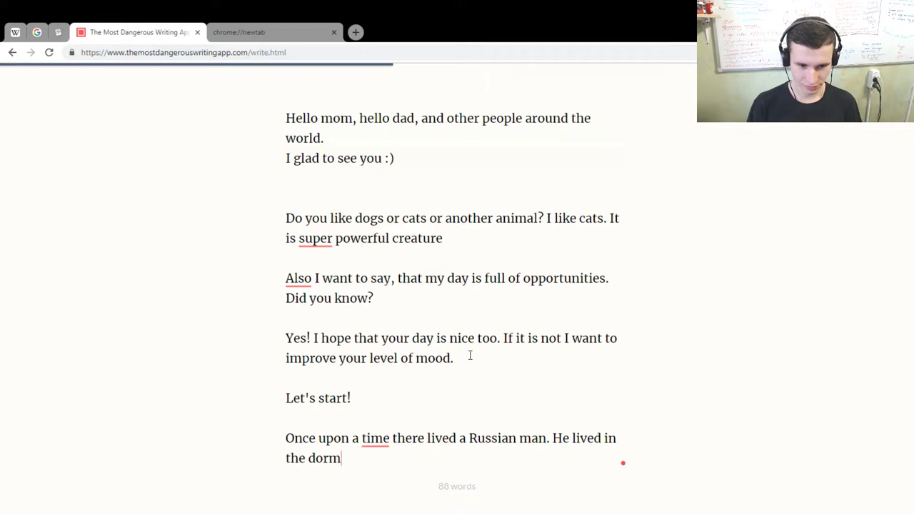
text(itory, n)
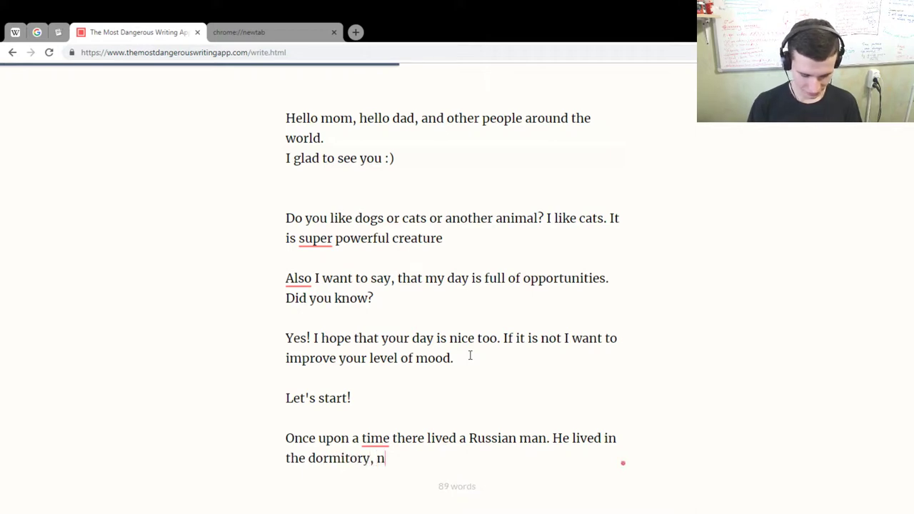
text(ot nasty and wet)
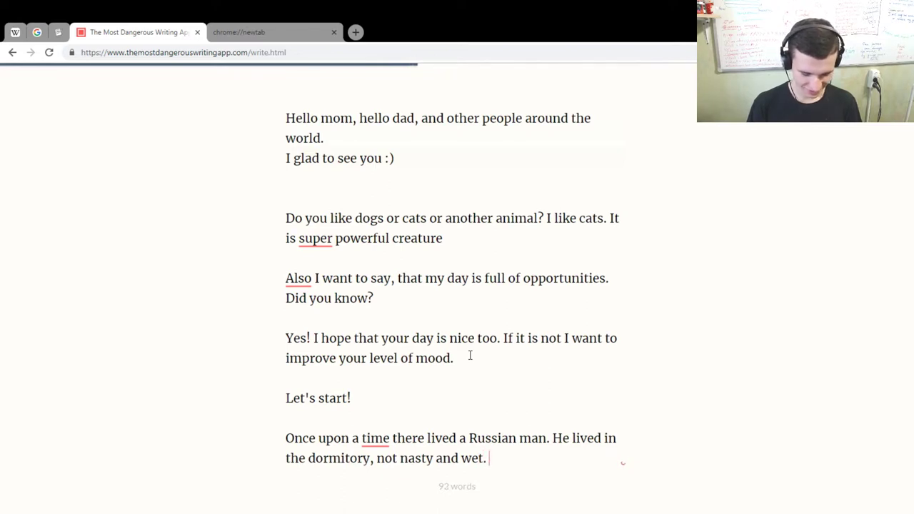
- Add the sentence "Dormitory means comfort and guest welcoming :)" to the end of the story paragraph
text(. Dorm)
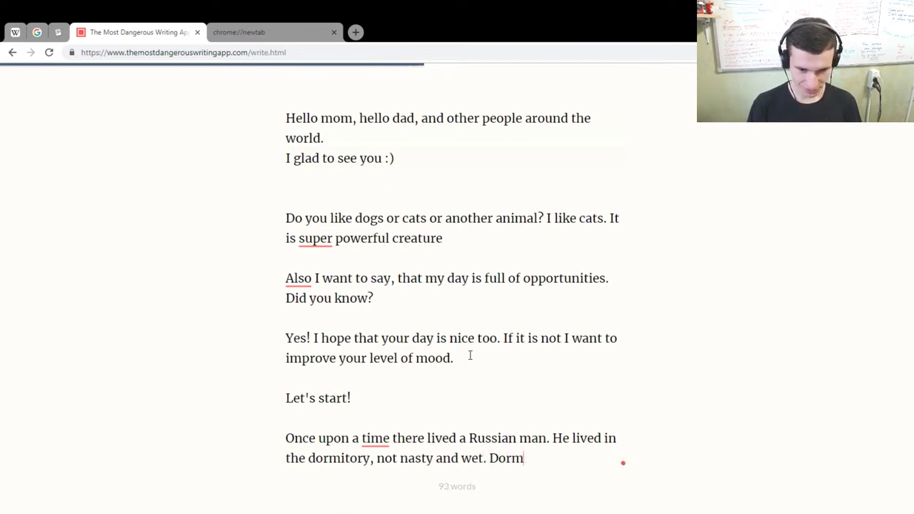
text(itory )
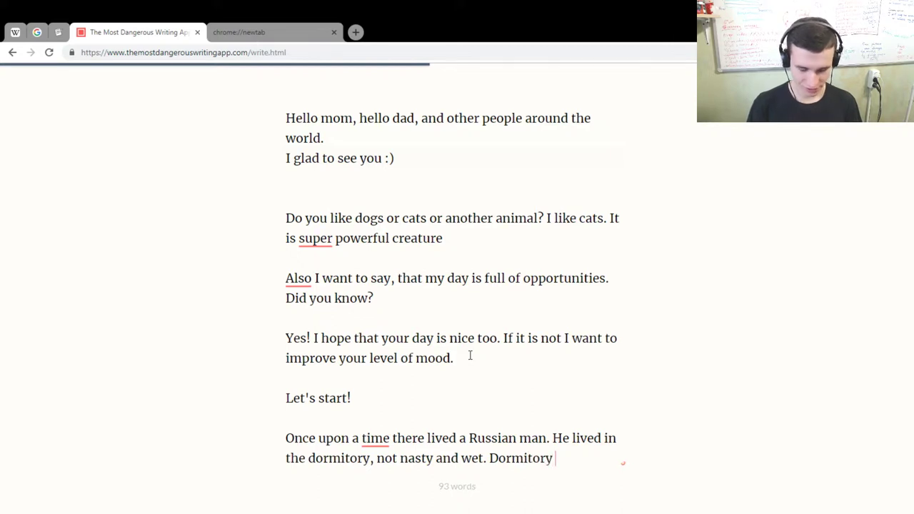
text(means comfort)
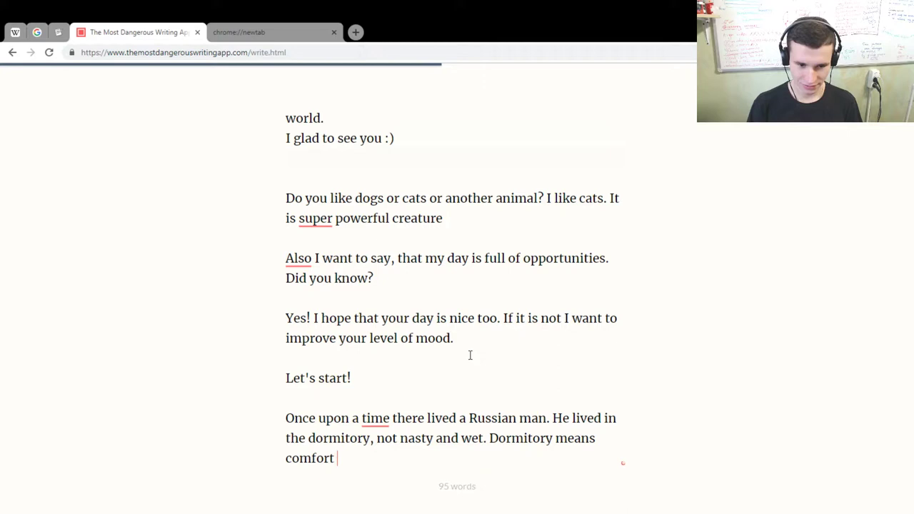
text( and gues)
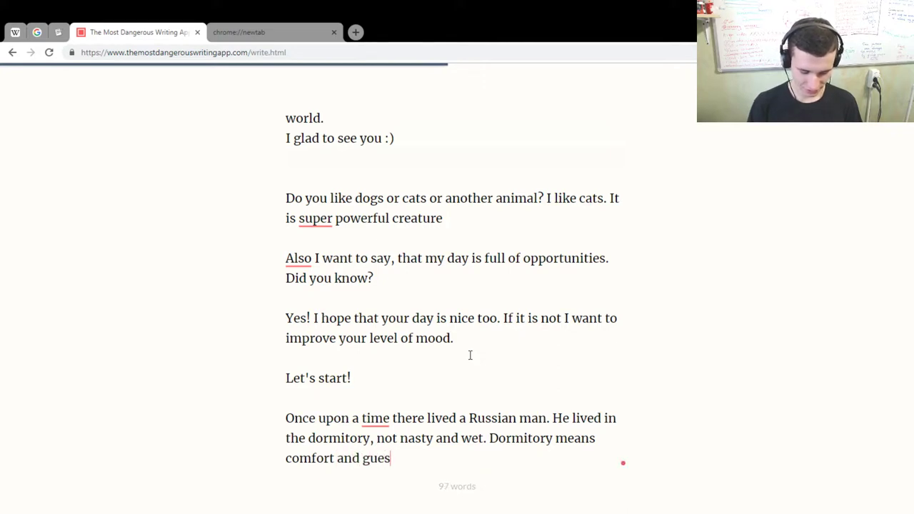
text(ting)
key(BackSpace)
key(BackSpace)
key(BackSpace)
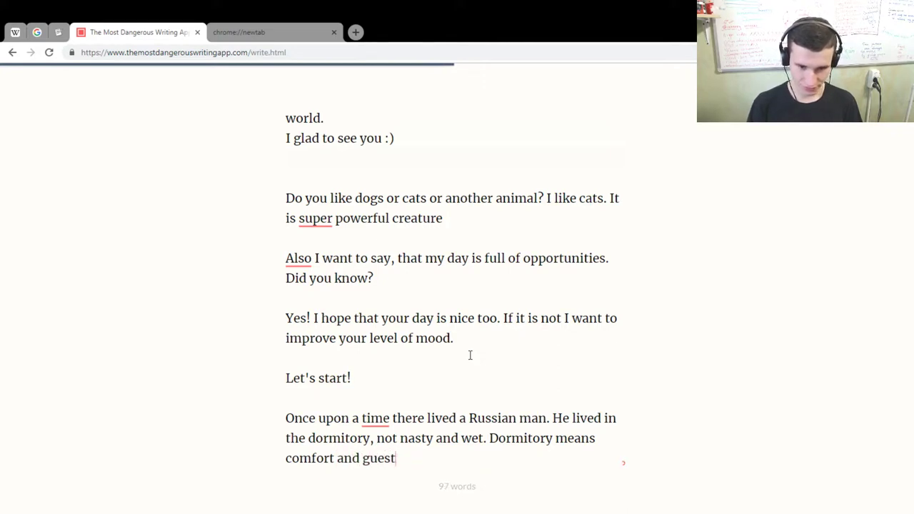
text(welcoming :))
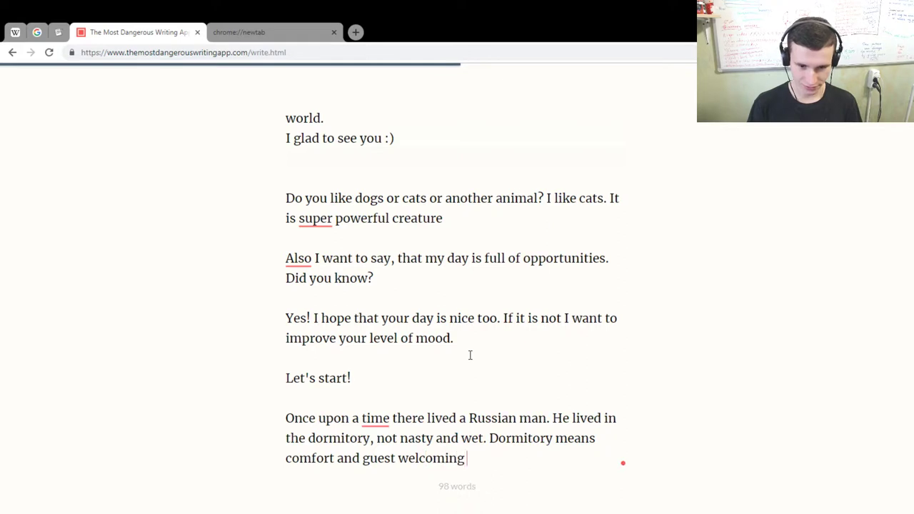
- Leave a blank line and start a new paragraph with "Everybody knows that dormitory is a house for people who"
key(Return)
key(Return)
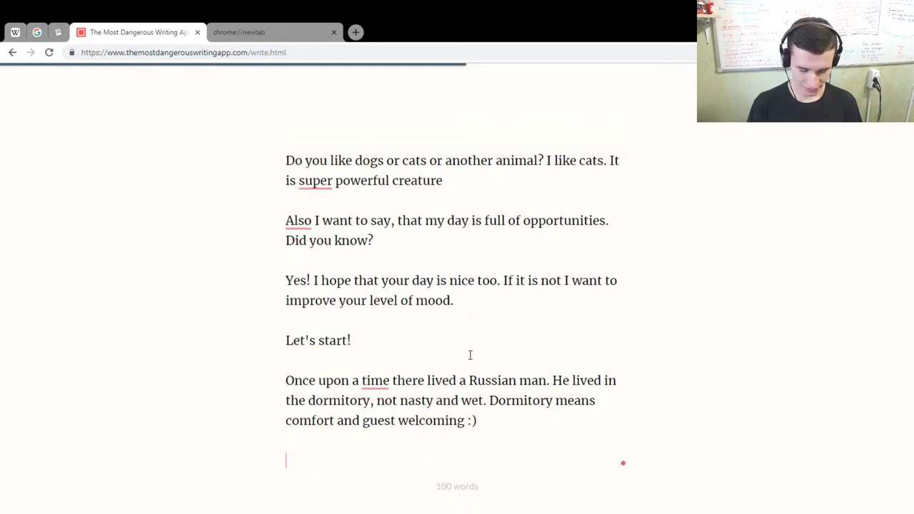
text(Ever)
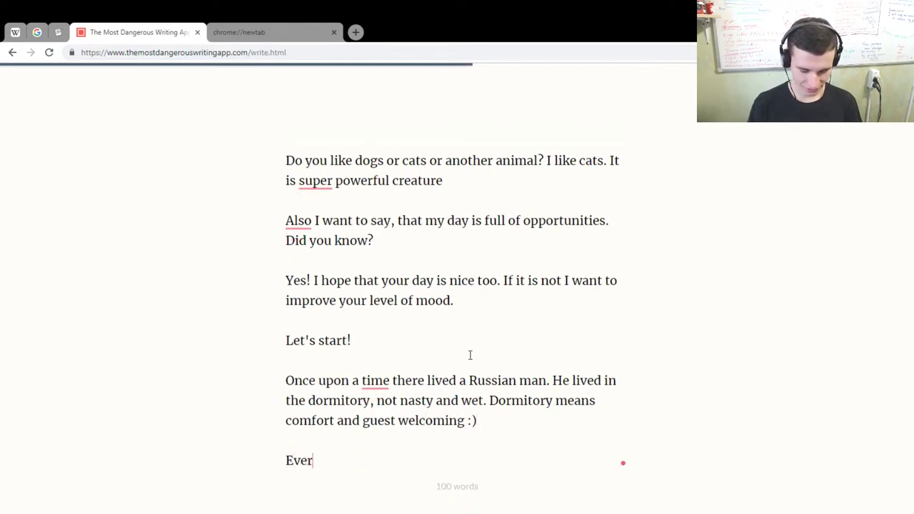
text(ybody know)
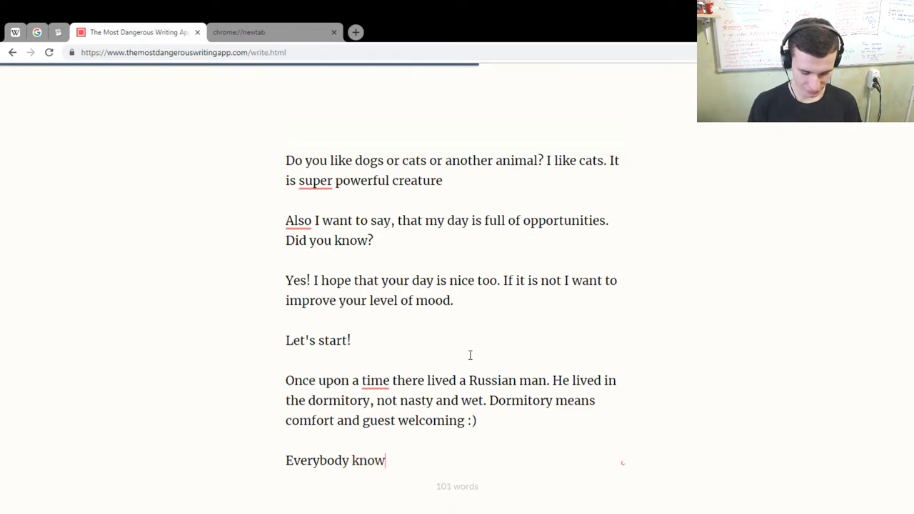
text(s that do)
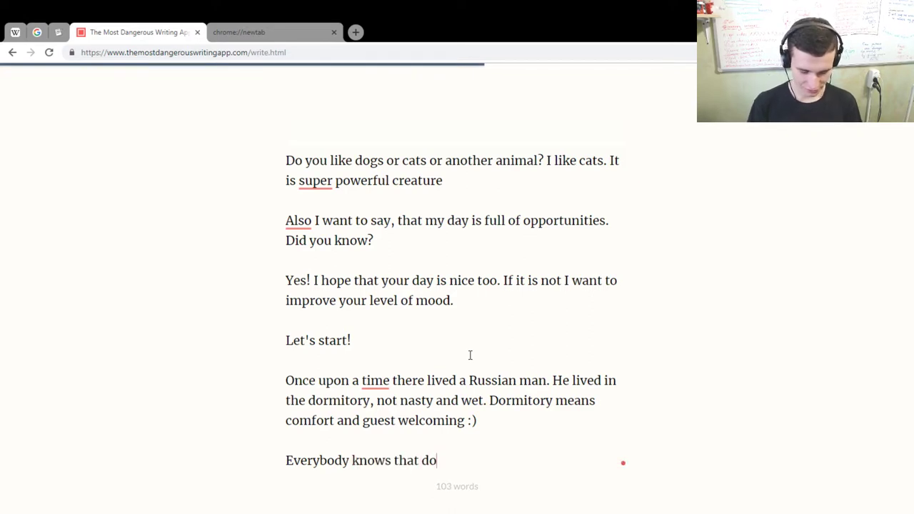
text(rmitory is a)
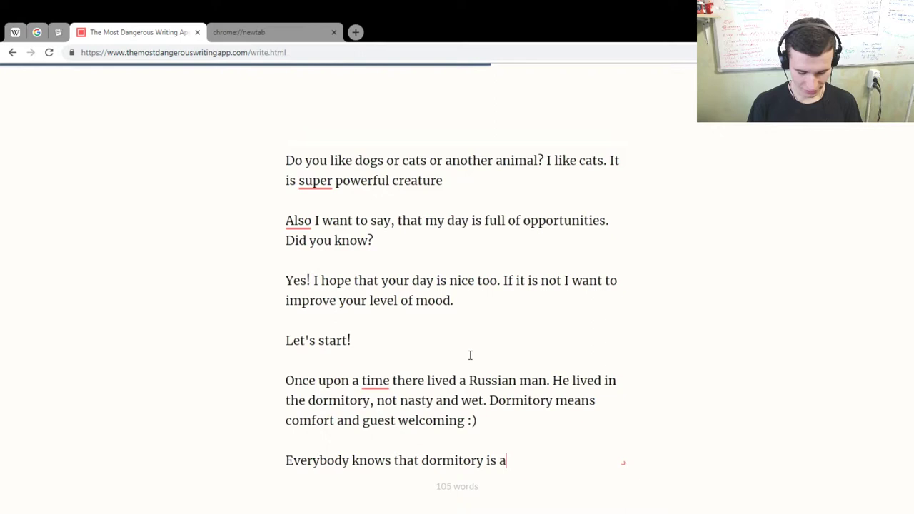
text( house f)
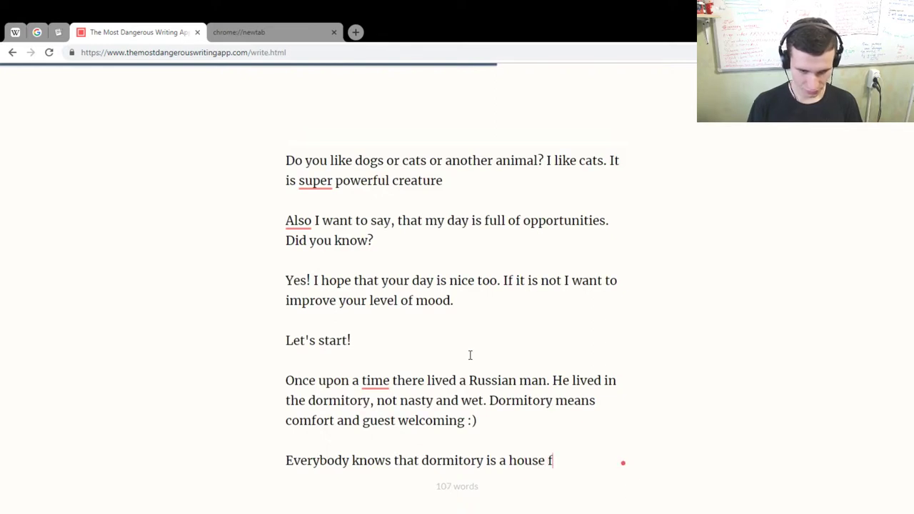
text(or people who )
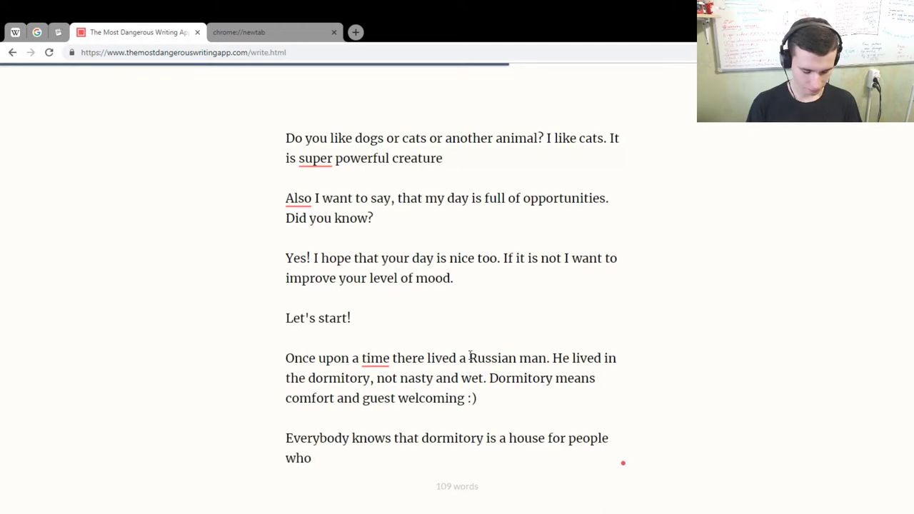
- Finish the sentence about the dormitory with "are studying in University or other educational structure."
text(st)
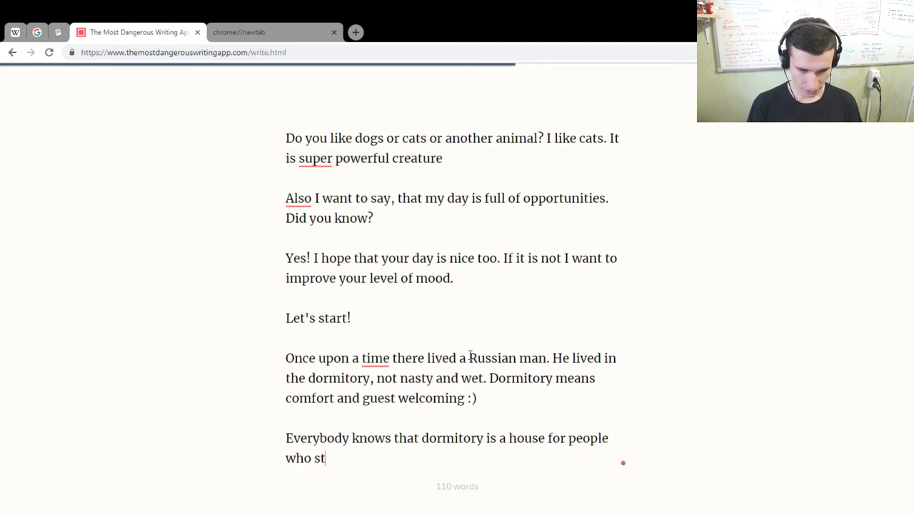
text(u)
key(BackSpace)
key(BackSpace)
key(BackSpace)
text(are st)
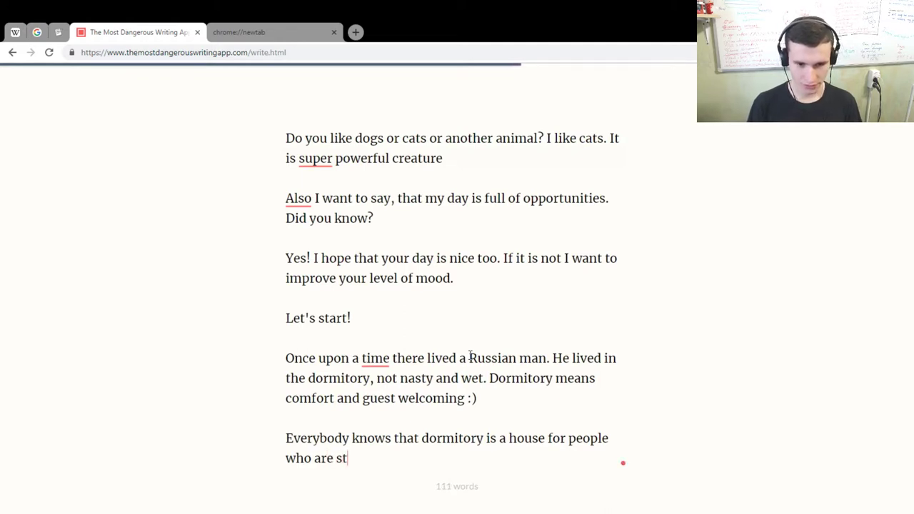
text(udi)
text(y)
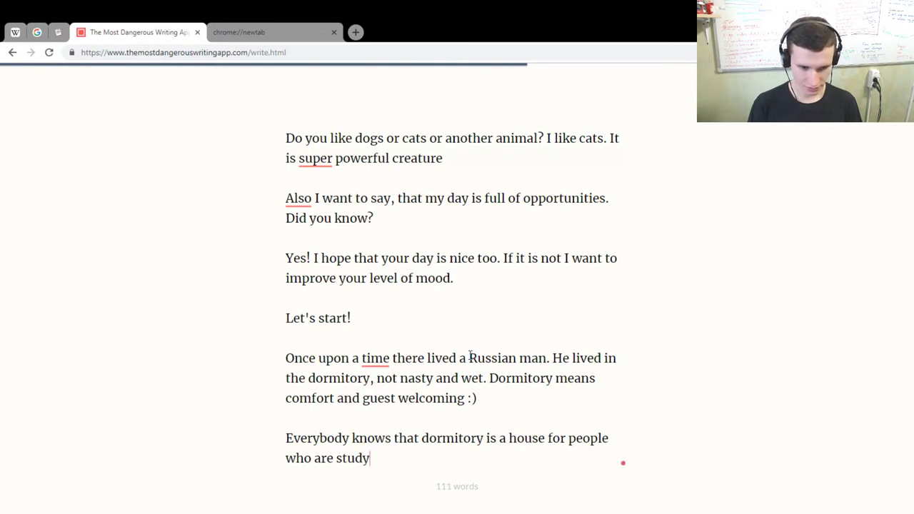
text(ing in )
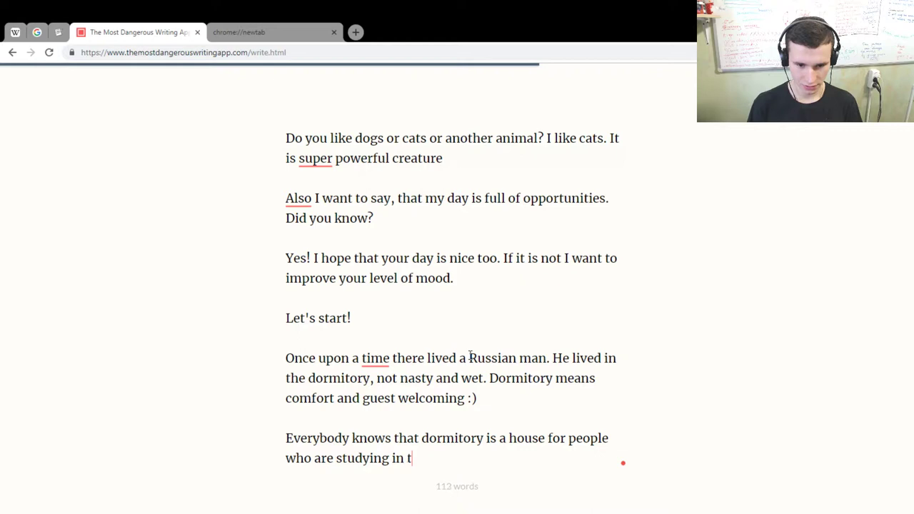
text(Univers)
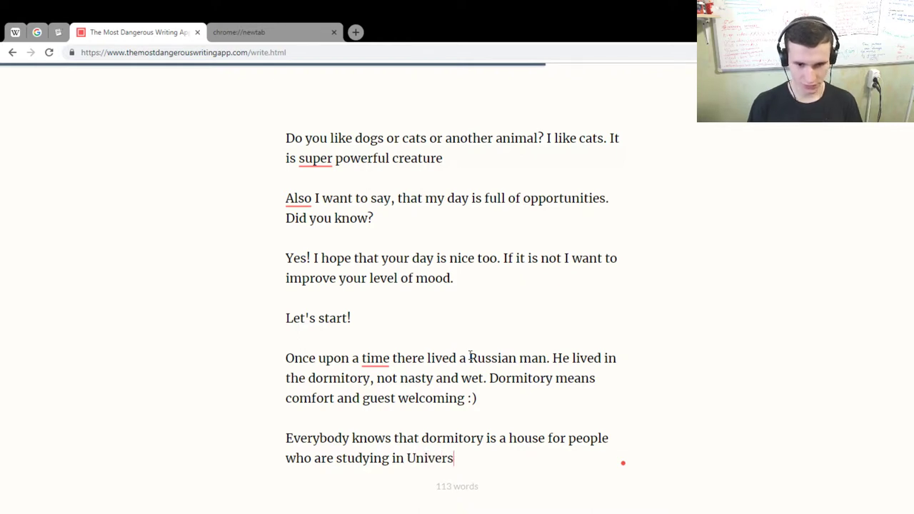
text(ity or ot)
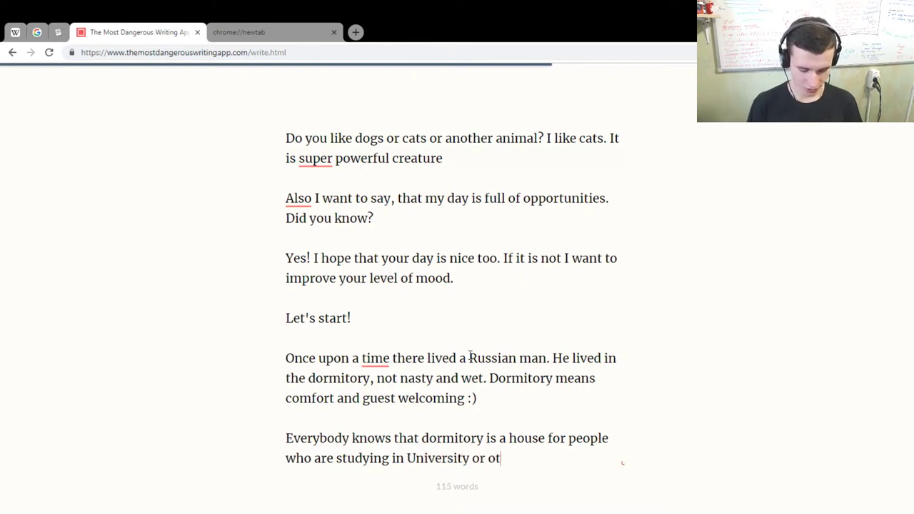
text(her educat)
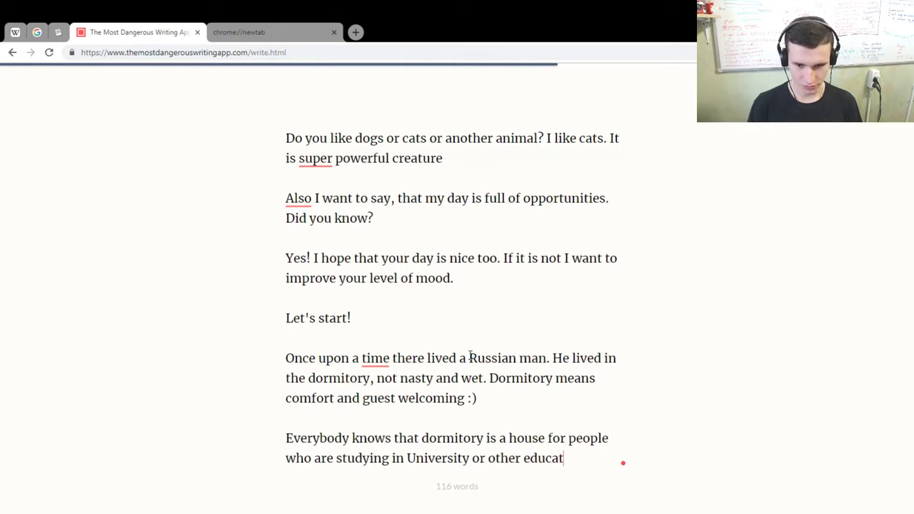
text(ional s)
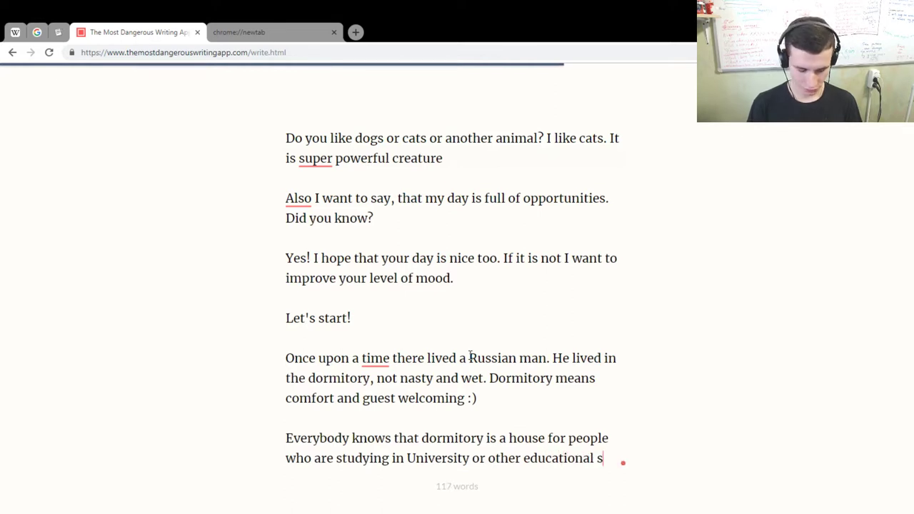
text(tructure.)
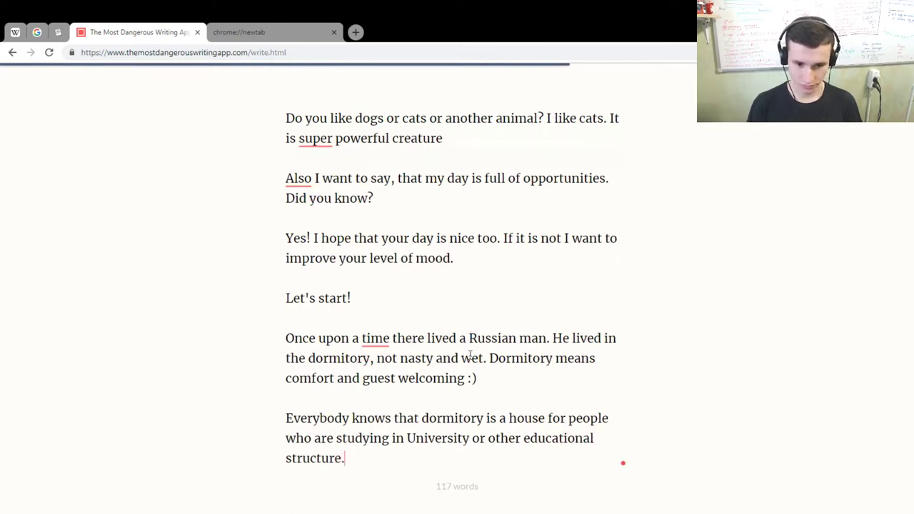
- Begin another sentence in the dormitory paragraph with "And other name of dormitory can be"
text( And )
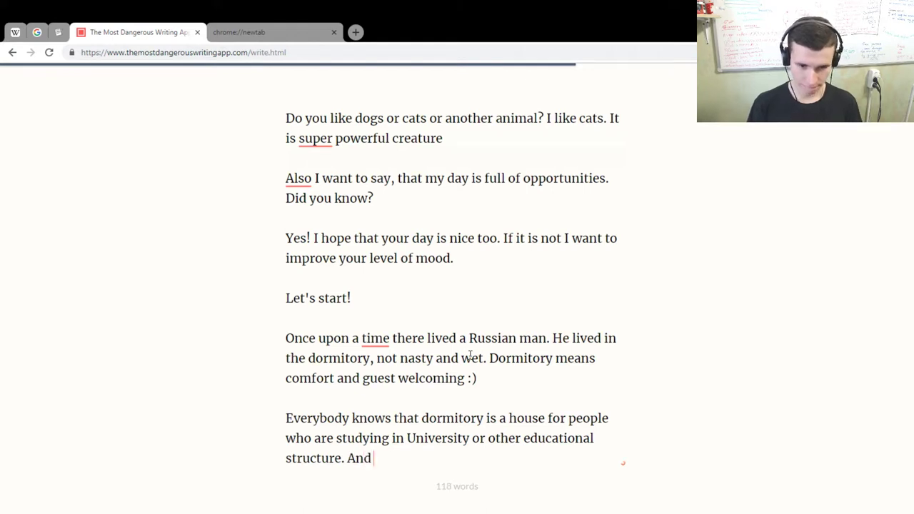
text(a)
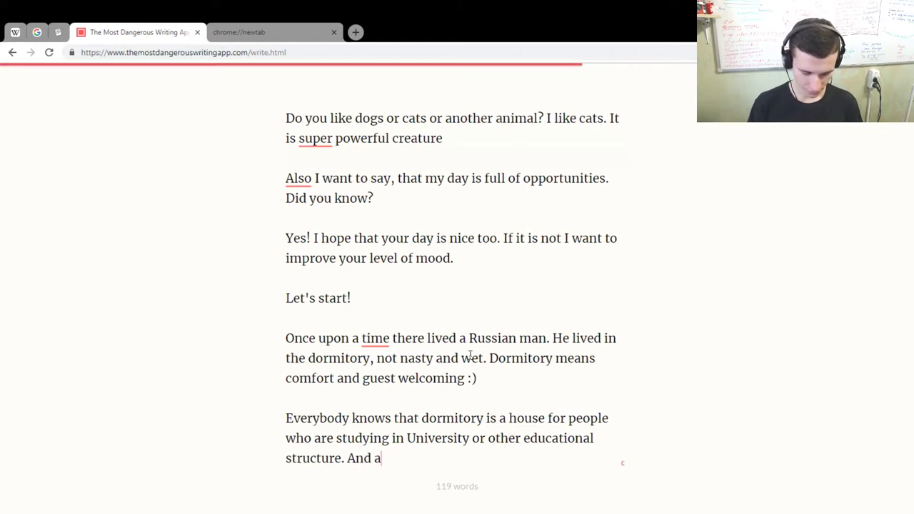
key(BackSpace)
text(other n)
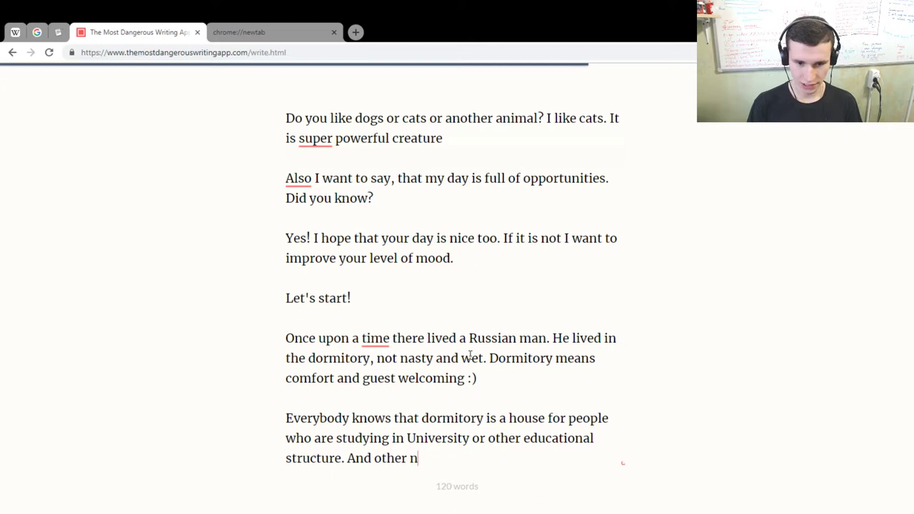
text(ame of dorm)
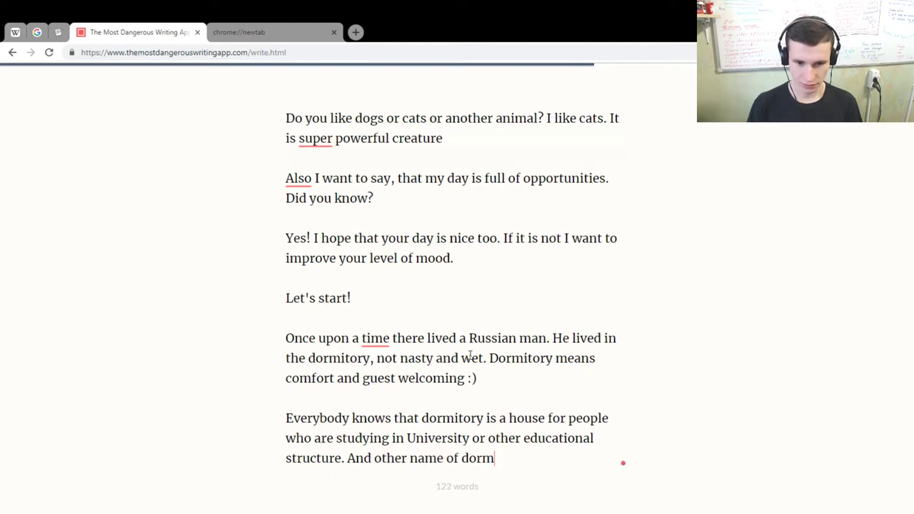
text(itory ca)
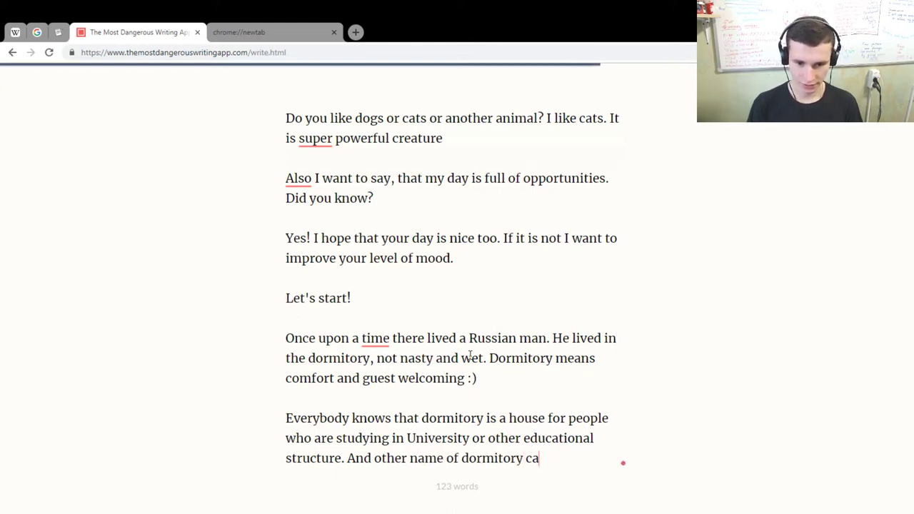
text(n be)
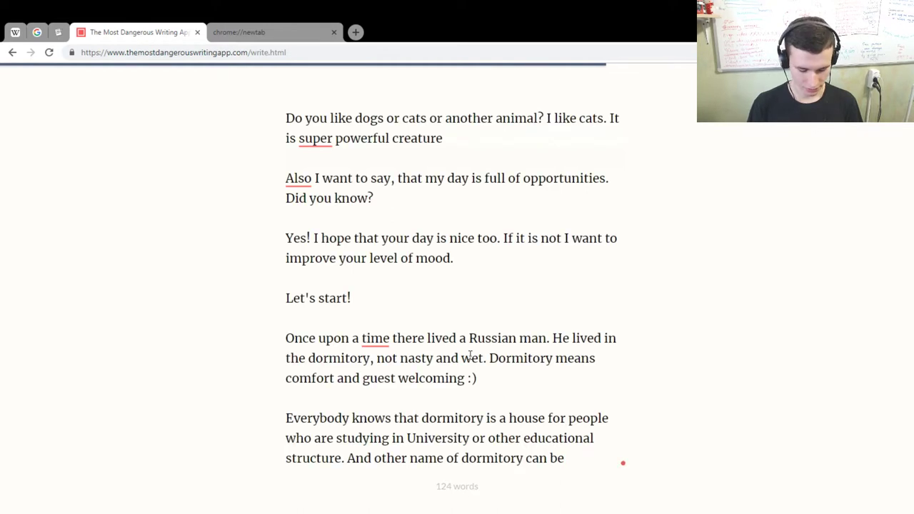
- Complete the sentence about the dormitory's other names with "the DORM, the HOSTEL, and that's it."
text( DORM, )
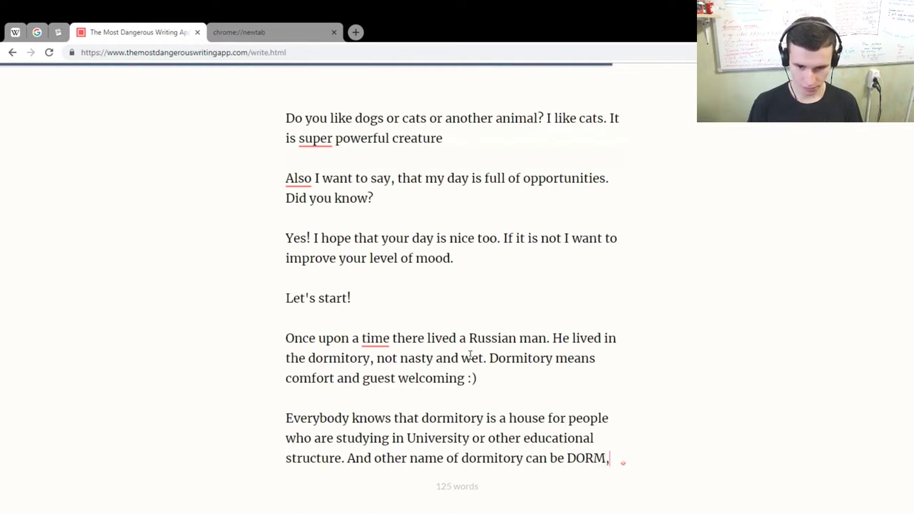
text(H)
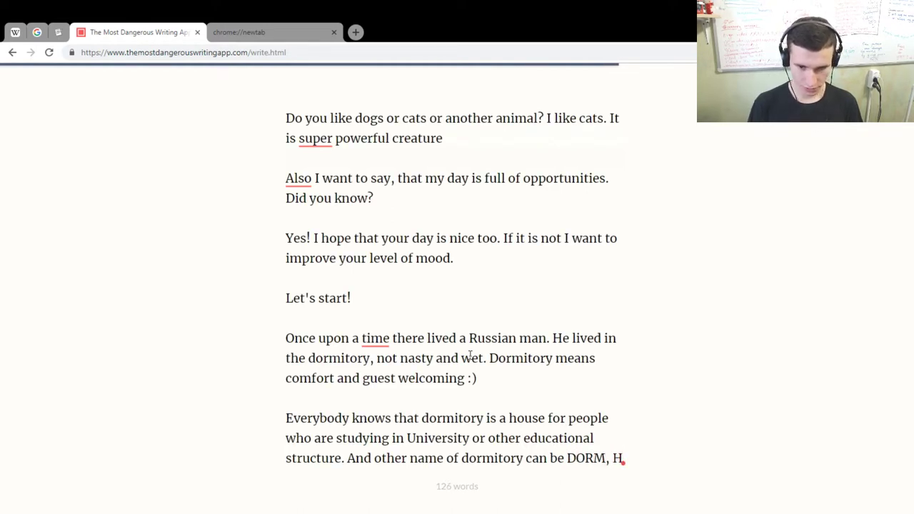
key(BackSpace)
key(BackSpace)
key(BackSpace)
key(BackSpace)
key(BackSpace)
key(BackSpace)
text(the DORM,)
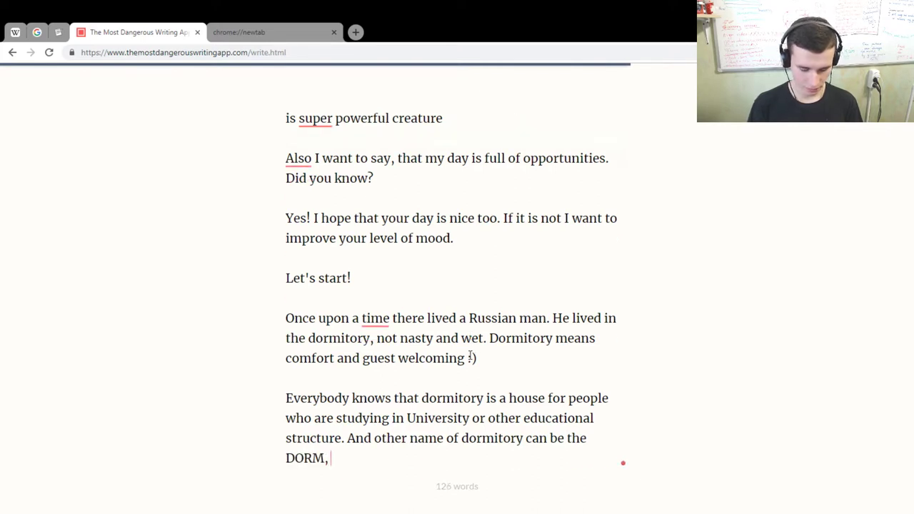
text( the HOSTEL)
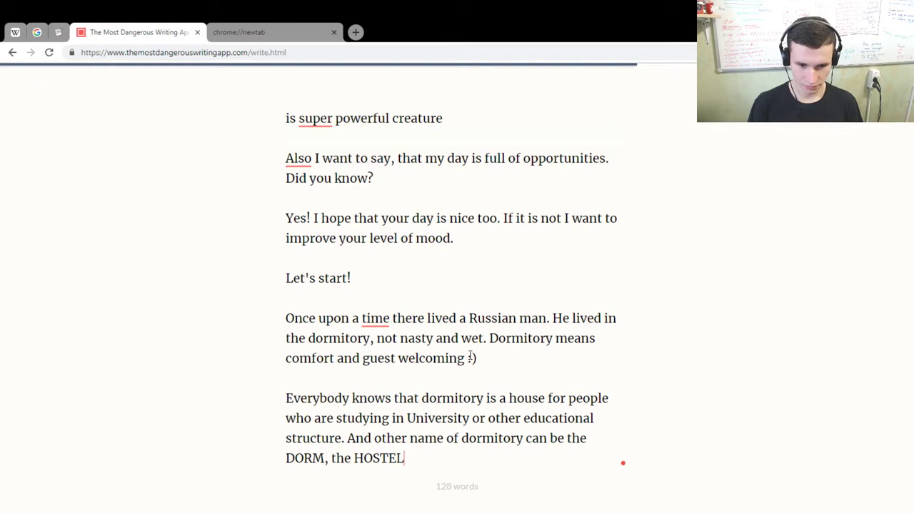
text(, and )
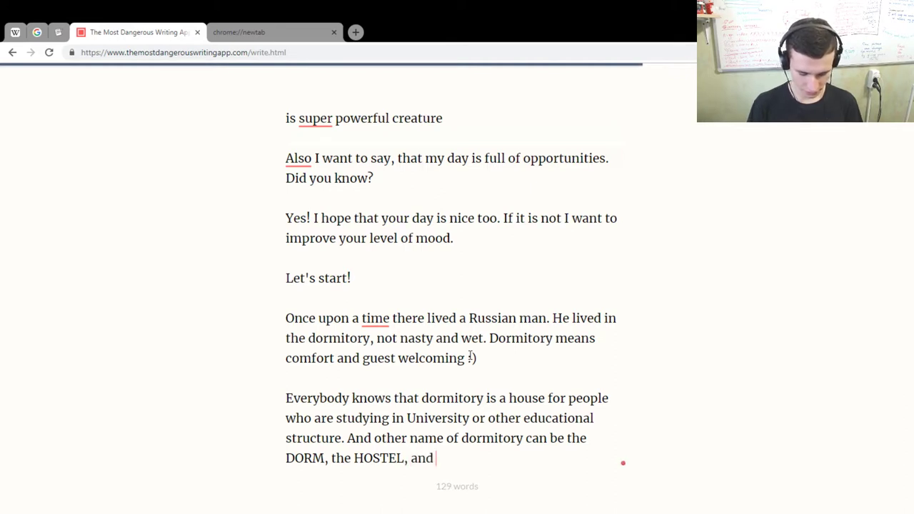
text(that's)
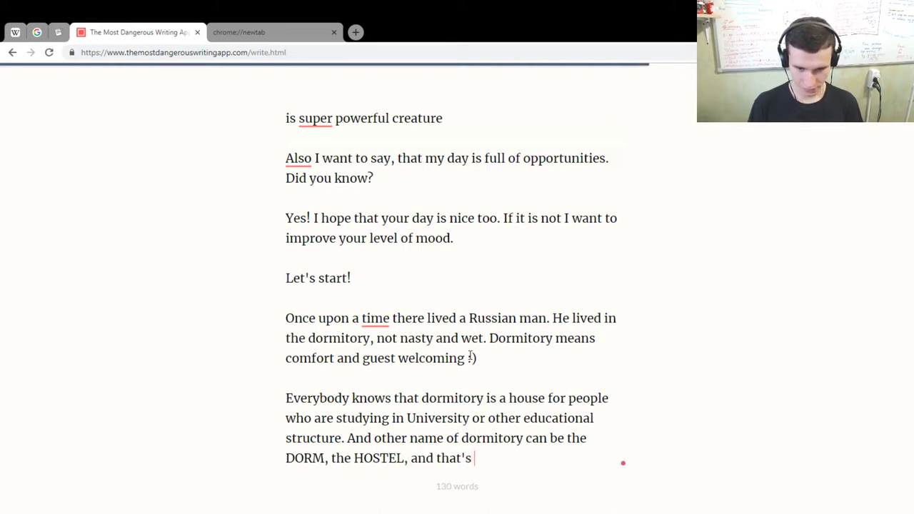
text( it.)
- Leave a blank line and write a new paragraph: "I like the people around the World. I love to live in this World."
key(Return)
key(Return)
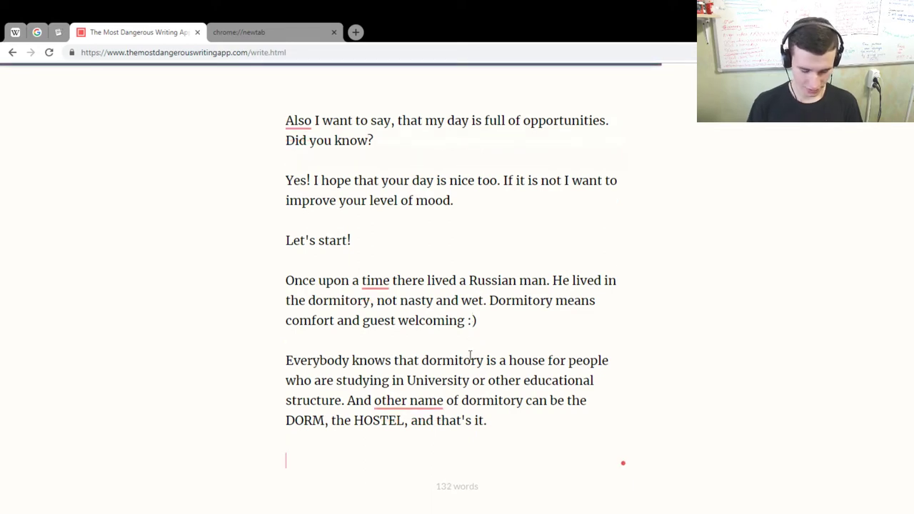
text(I )
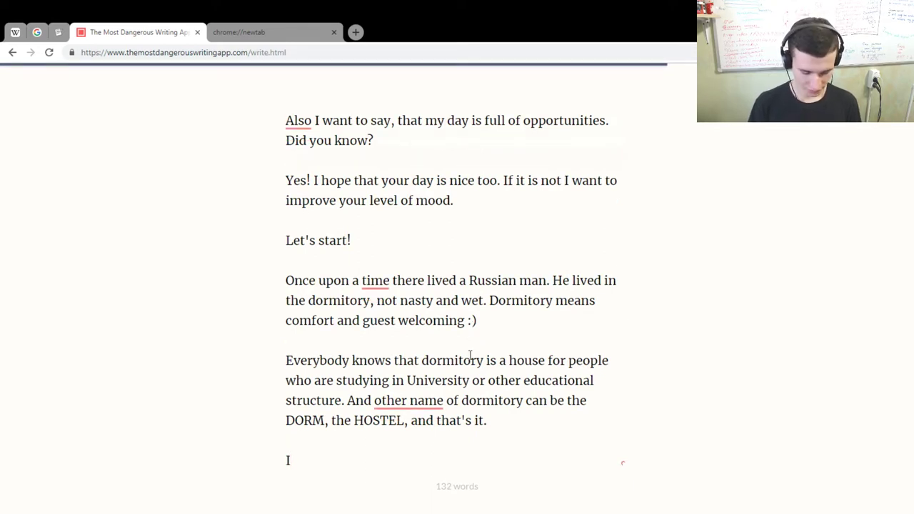
text(like )
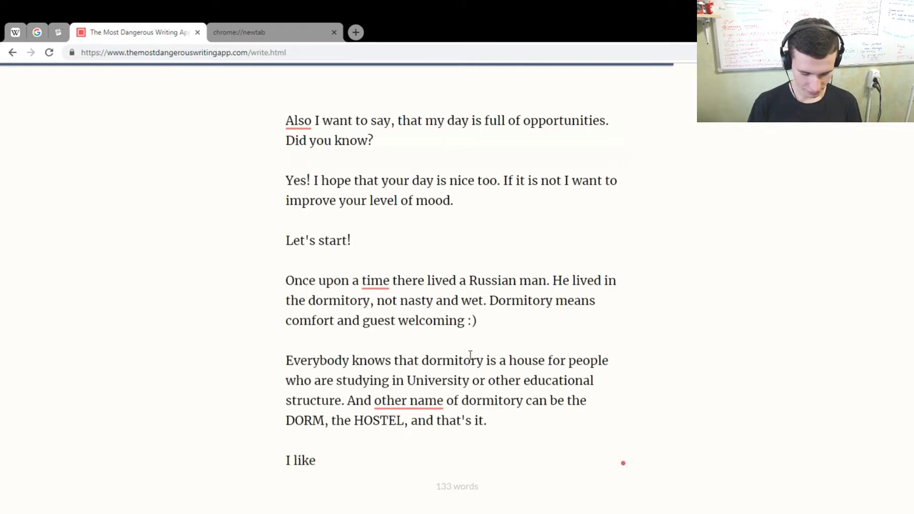
text(the pe)
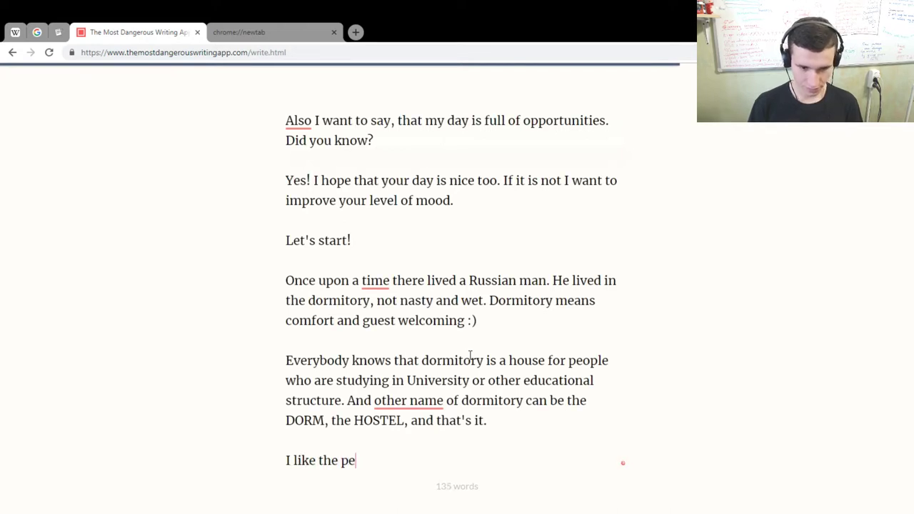
text(ople around)
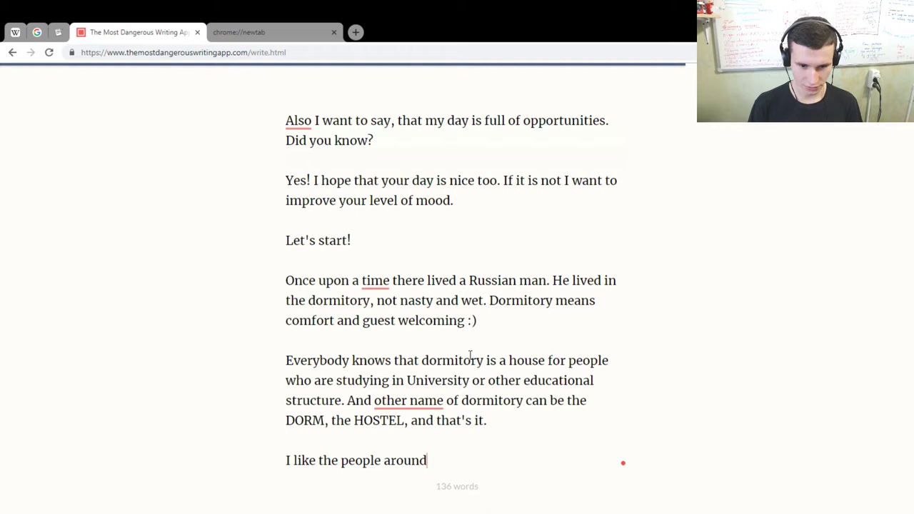
text( the Wo)
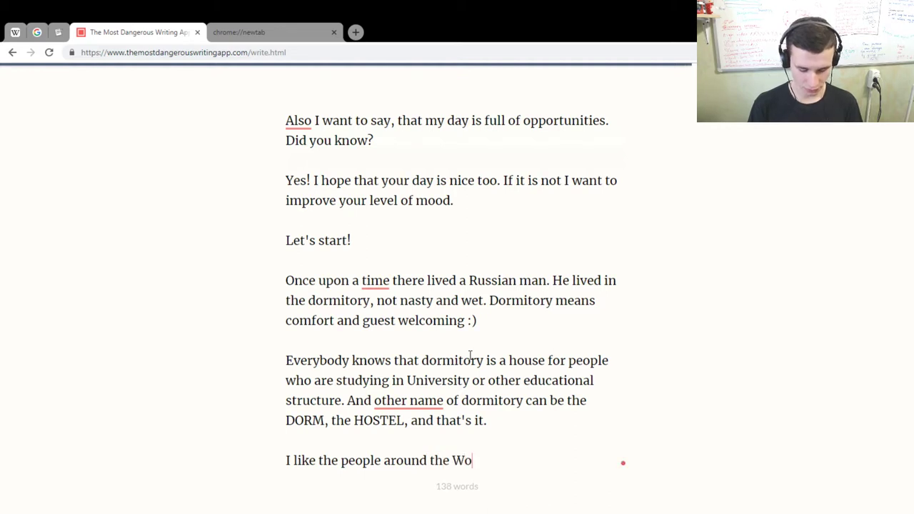
text(rld. I love o)
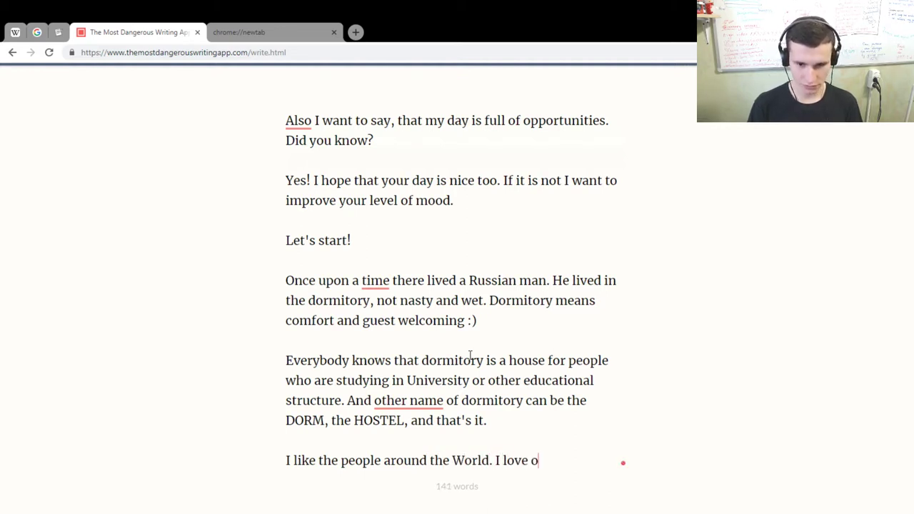
key(BackSpace)
text(to li)
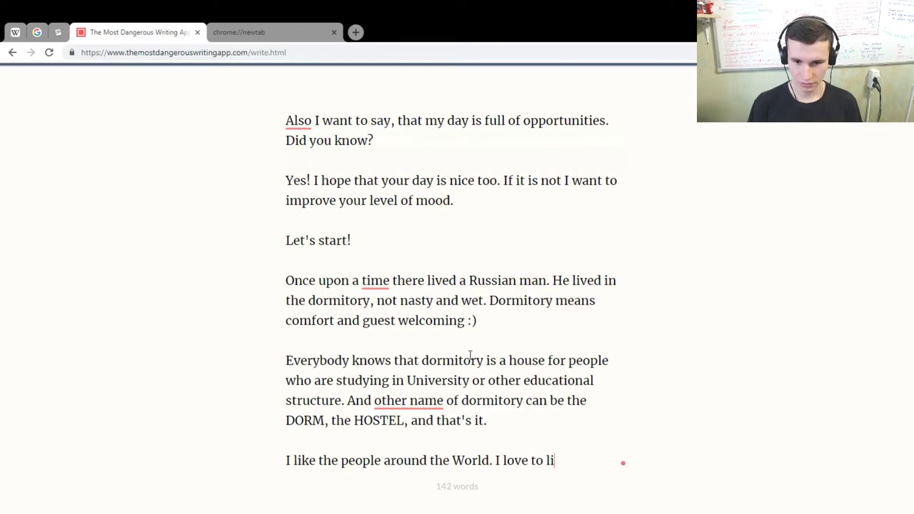
text(ve in this )
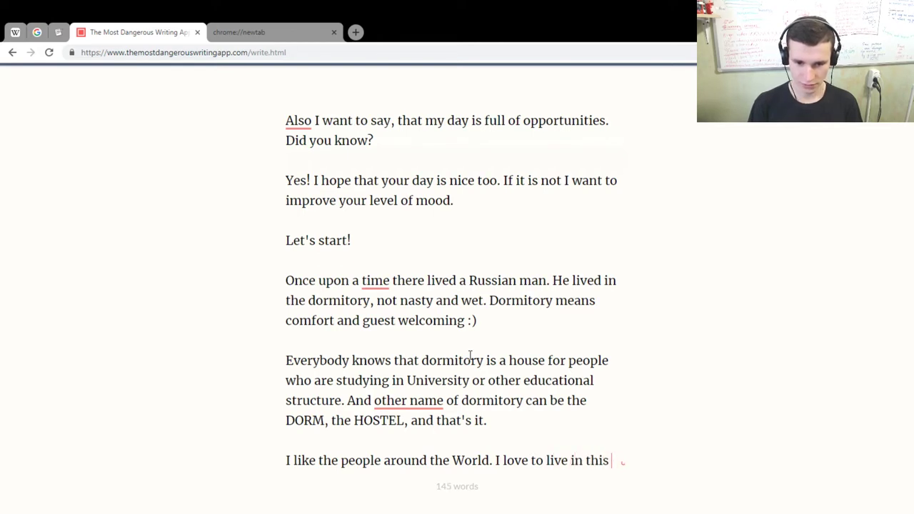
text(World.)
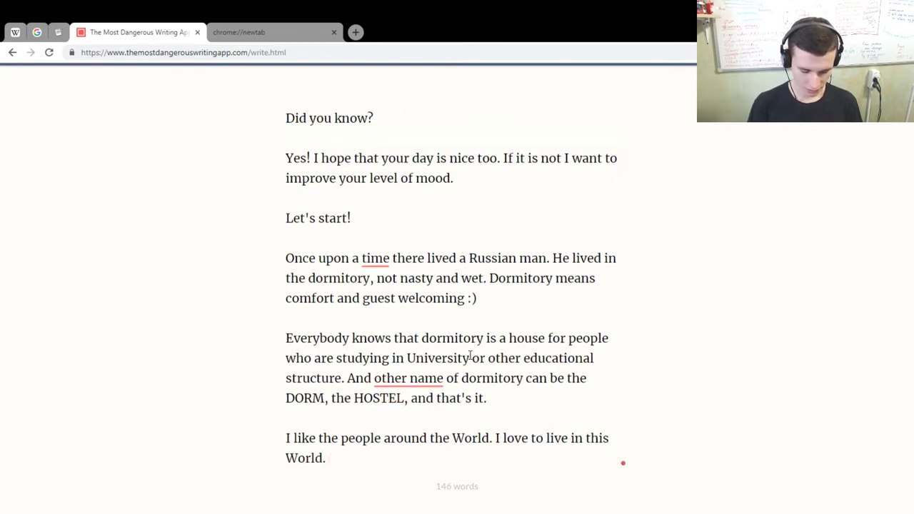
- Continue the paragraph with "I hope that your mood is great. My mood is great too :)"
text( I hope)
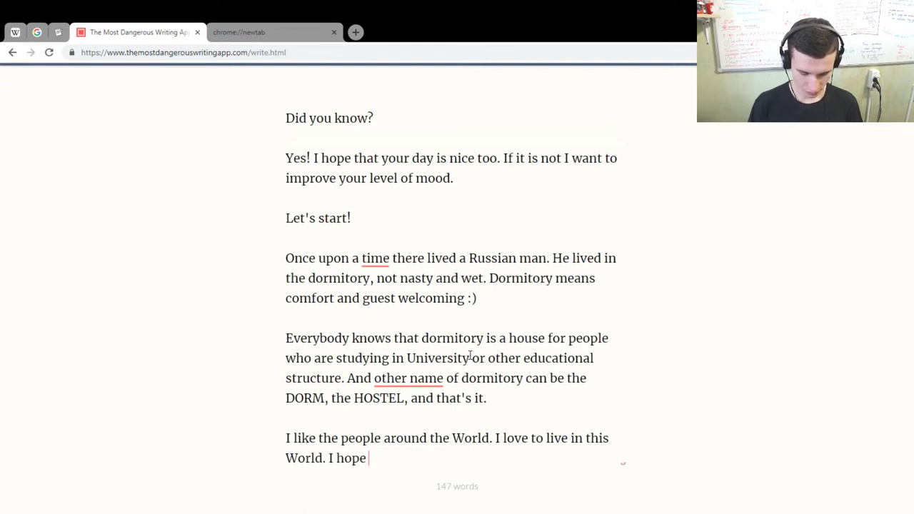
text( that yo)
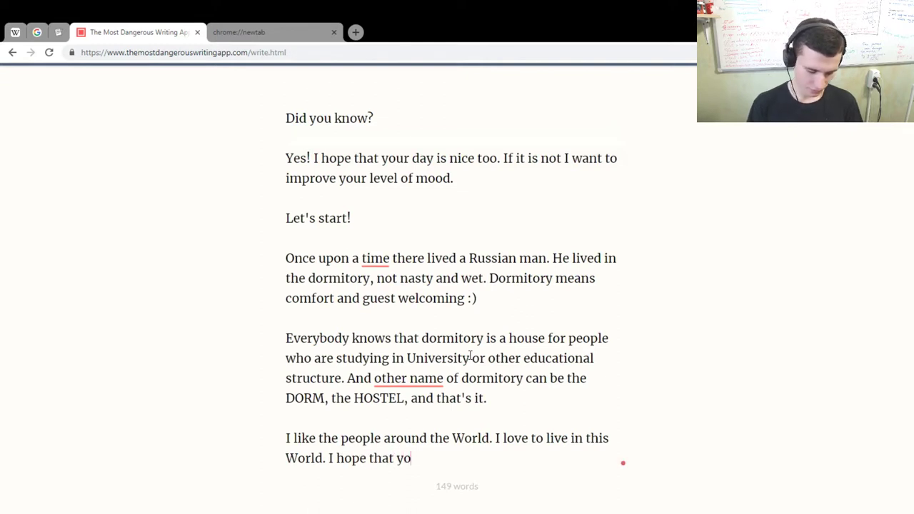
text(ur mood is great)
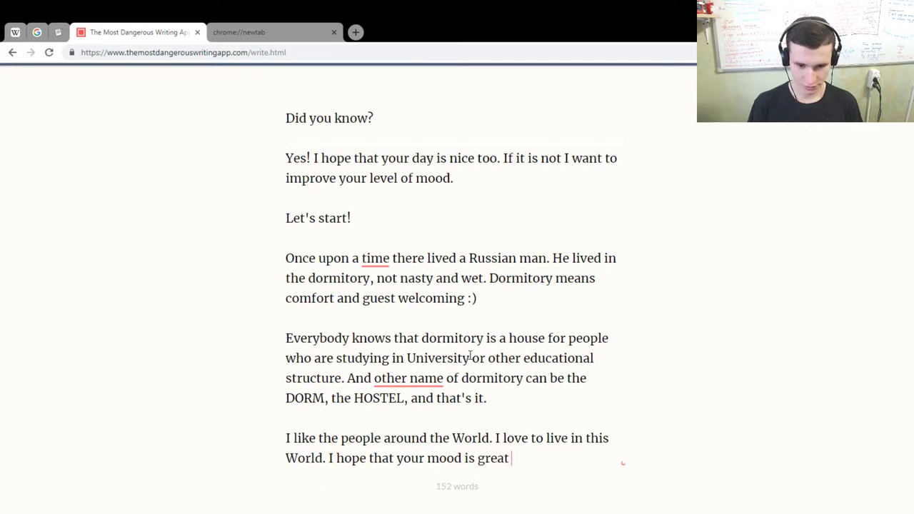
text(. My mood)
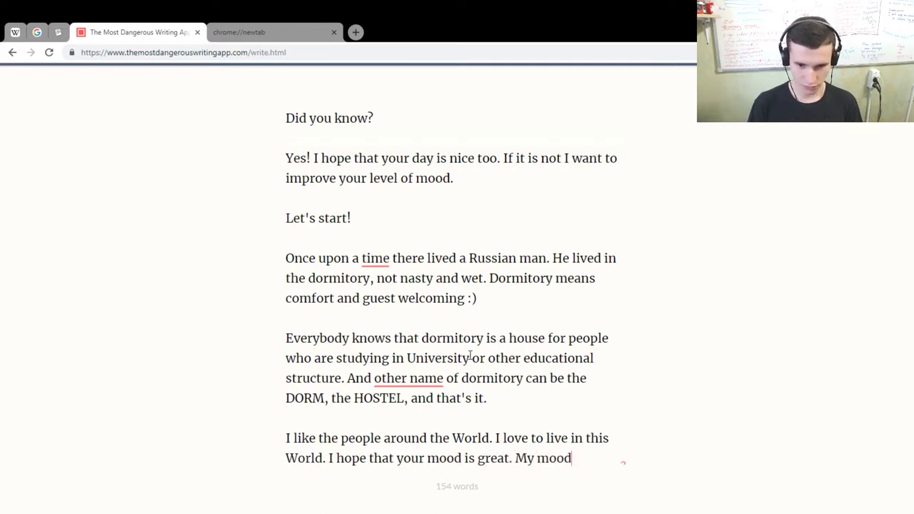
text( is gr)
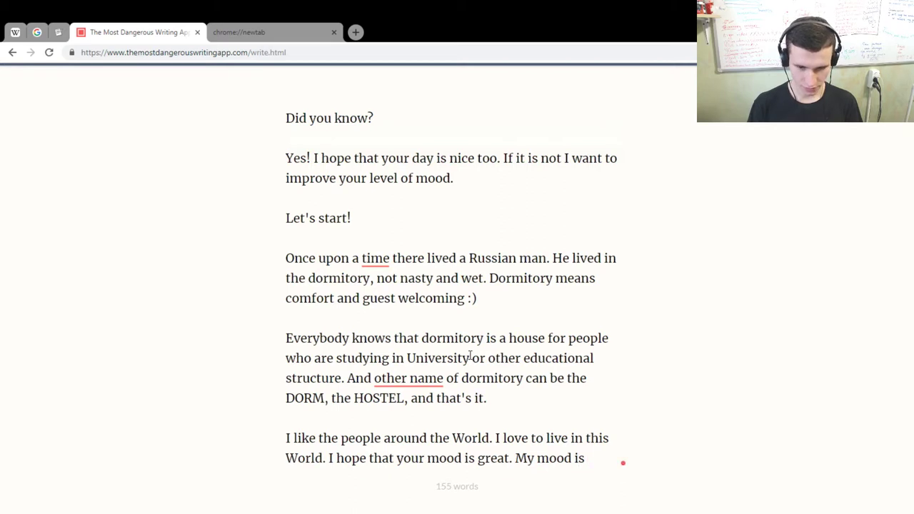
text(eat too :))
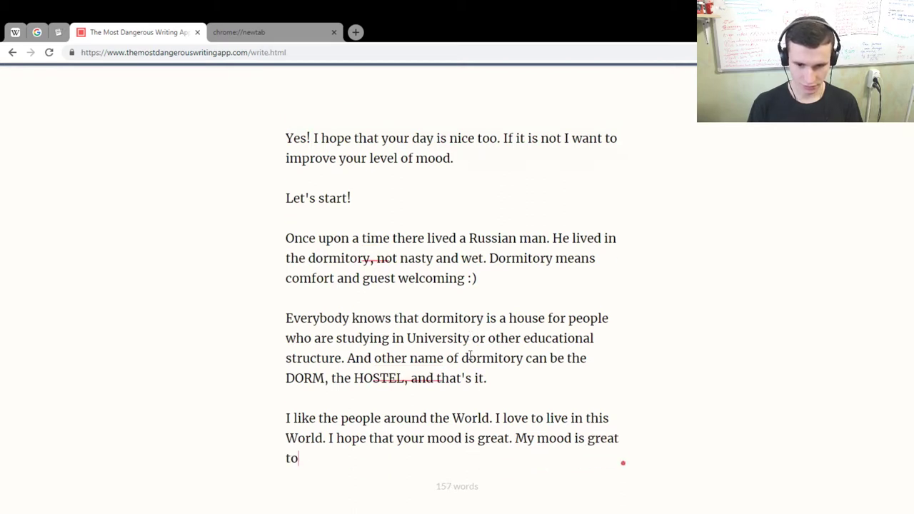
- Start a new line below the mood sentences and write "I want to say thank you for everybody,"
key(Return)
key(Return)
key(BackSpace)
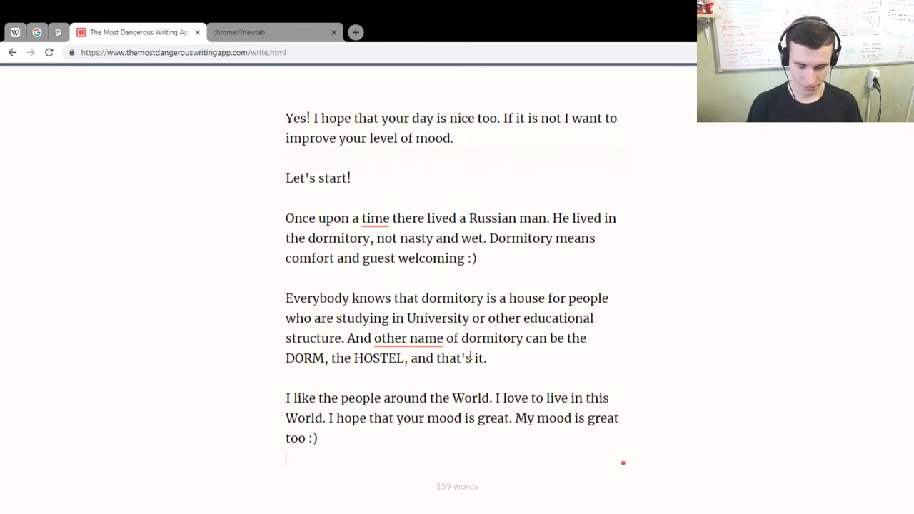
text(G)
key(BackSpace)
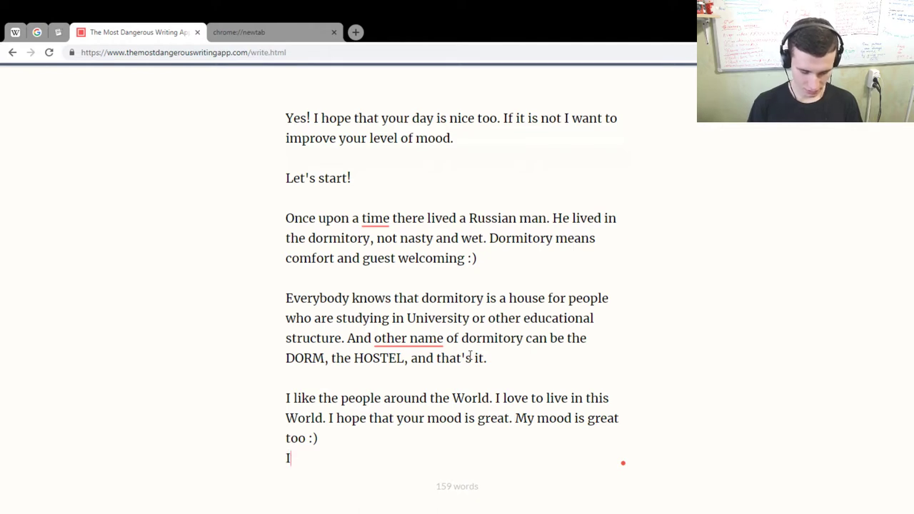
text(I want to sa)
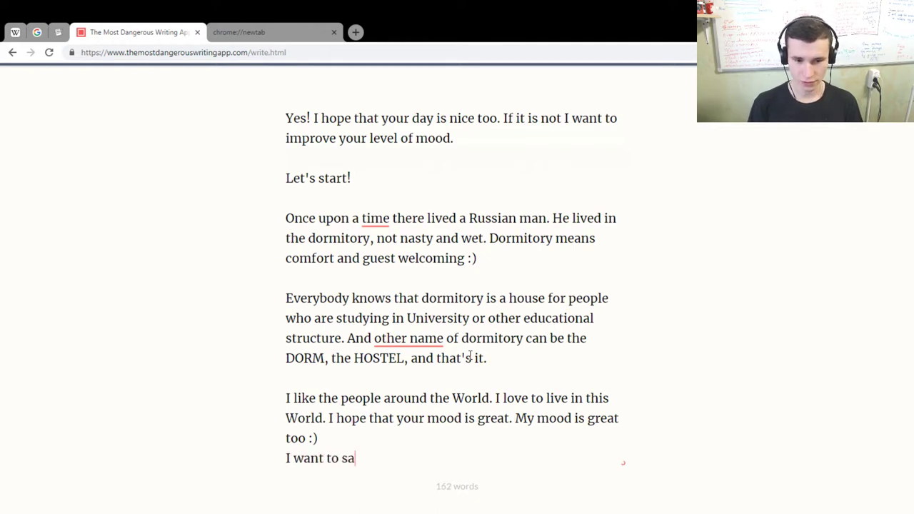
text(y thank yo)
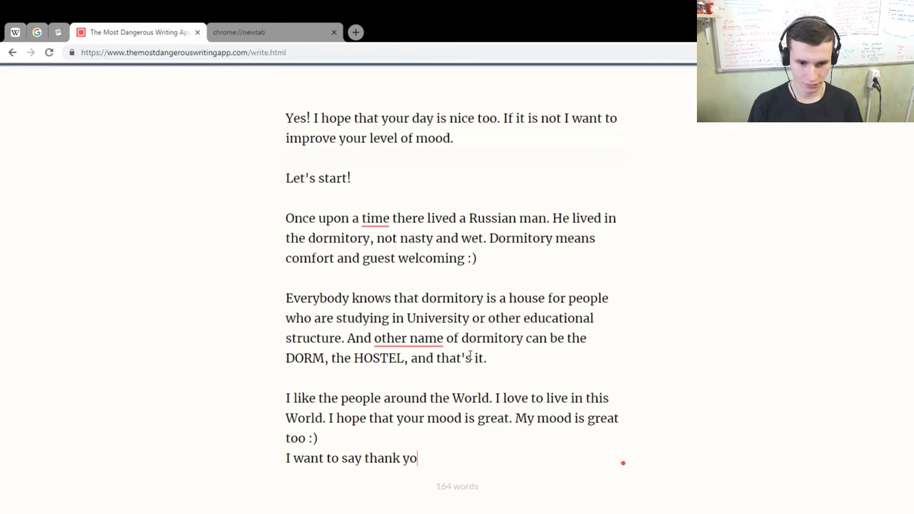
text(u for ev)
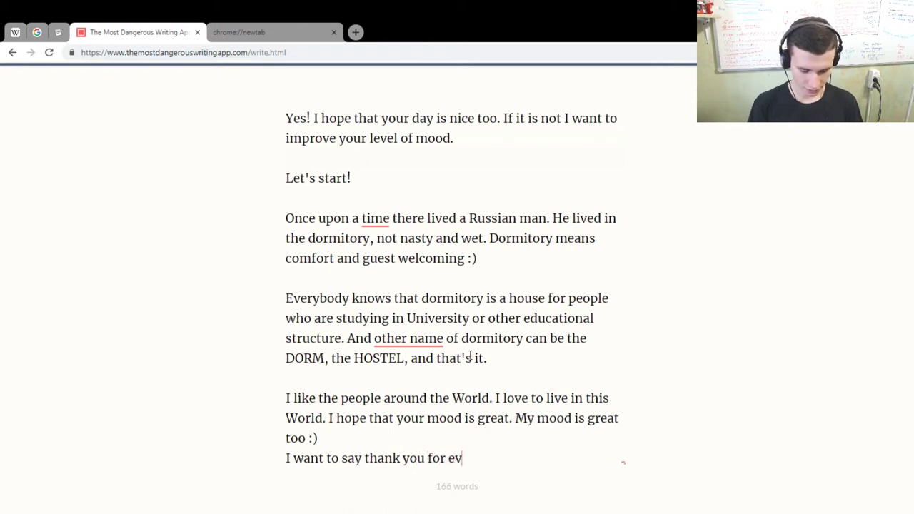
text(erybody,)
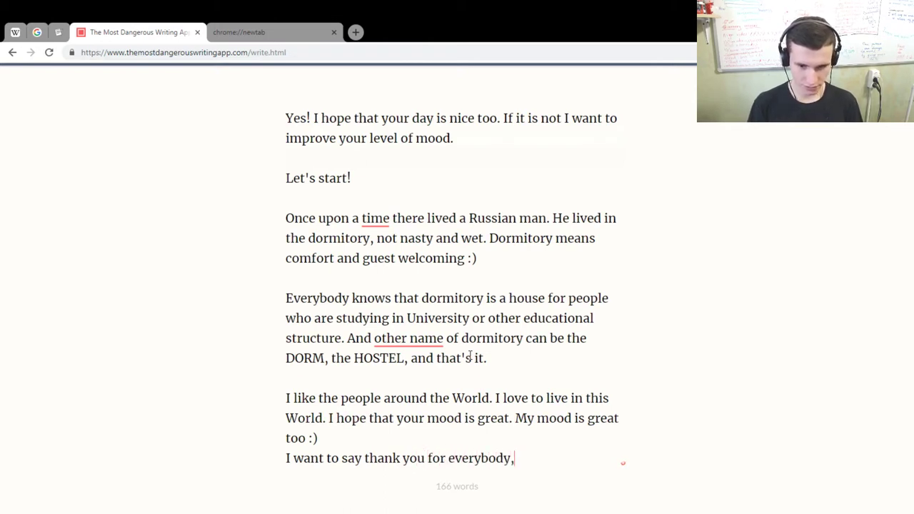
- Continue the thank-you sentence with "who are watching this video or"
text( who are)
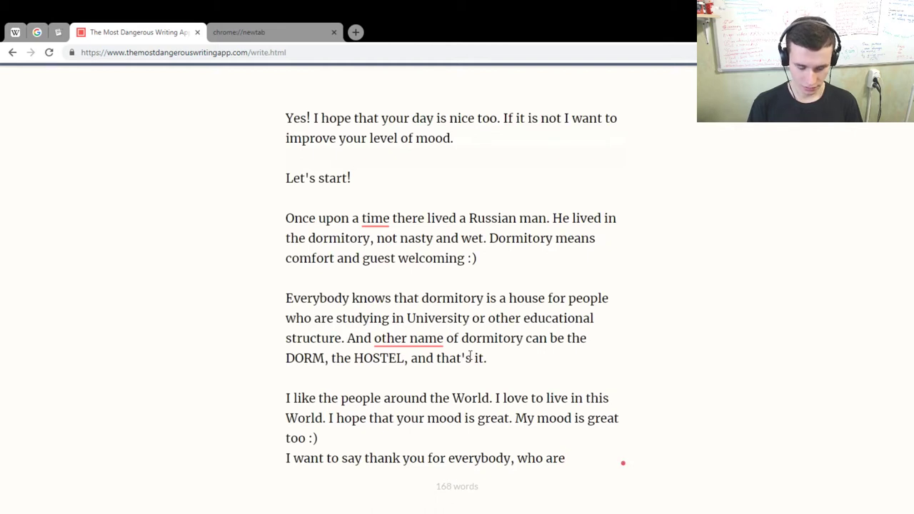
text( watching)
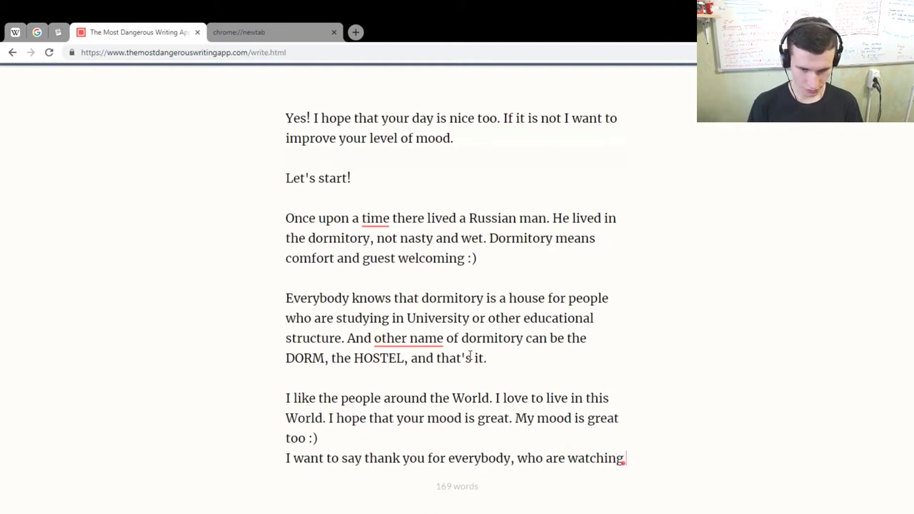
text( this vidfeo)
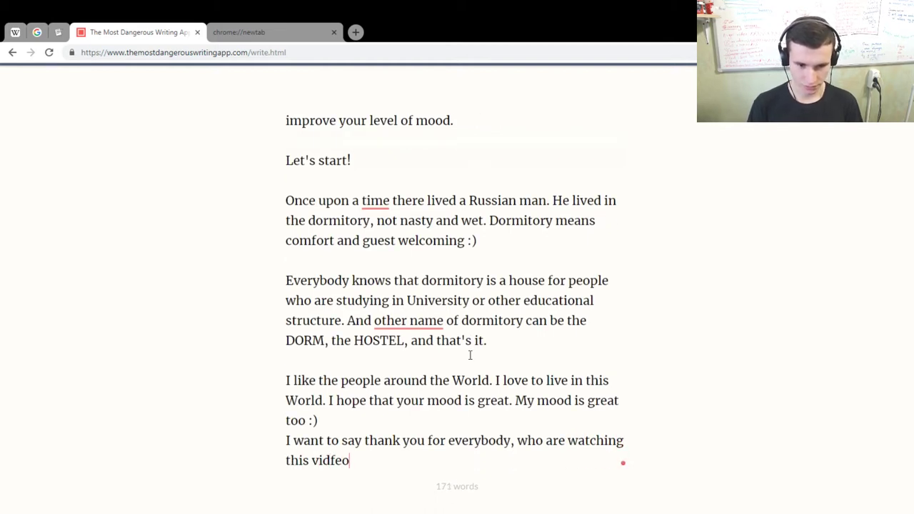
key(BackSpace)
key(BackSpace)
key(BackSpace)
text(eo or )
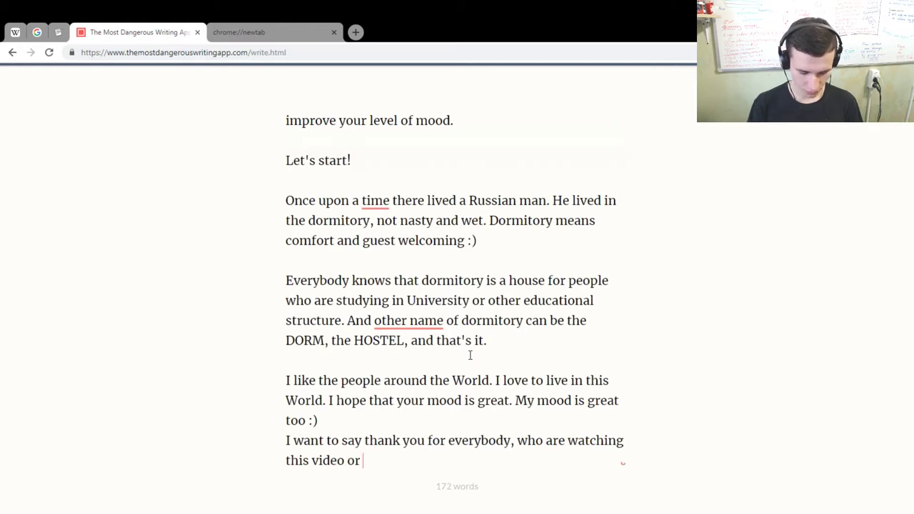
text(do)
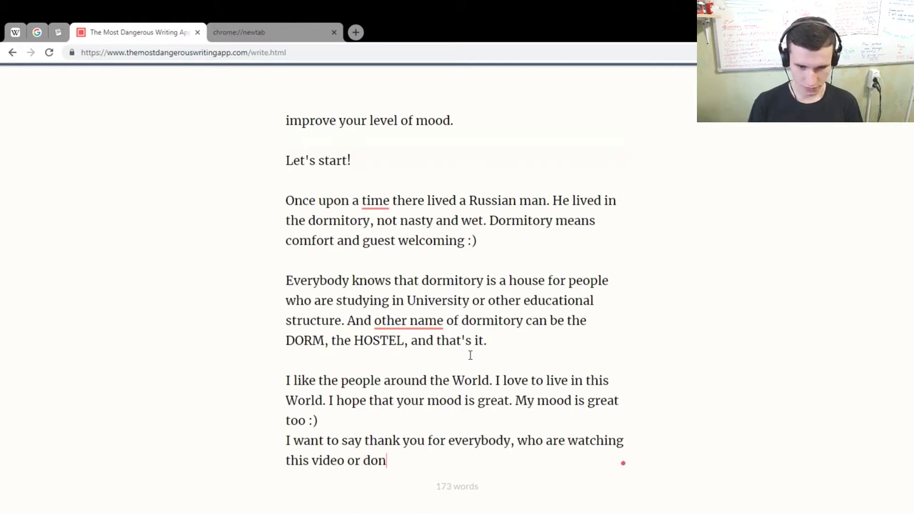
text(n)
key(BackSpace)
key(BackSpace)
key(BackSpace)
text(d)
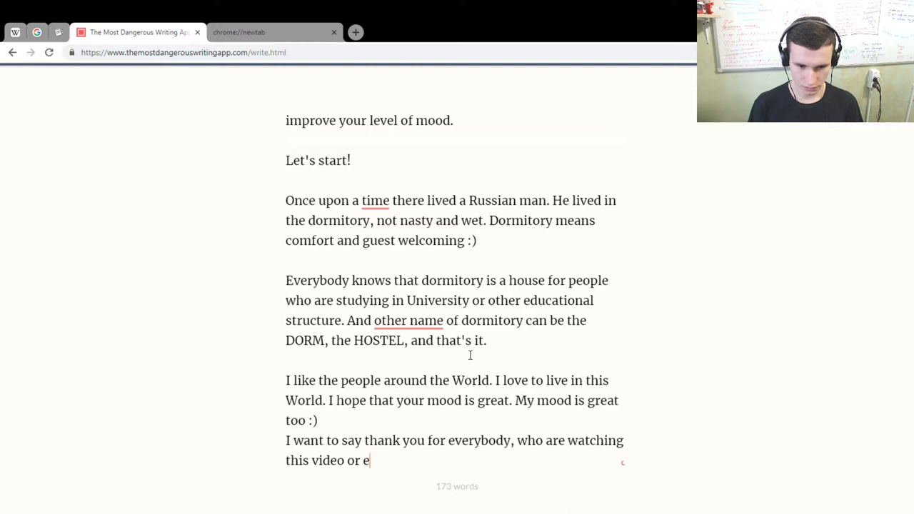
text(oesn)
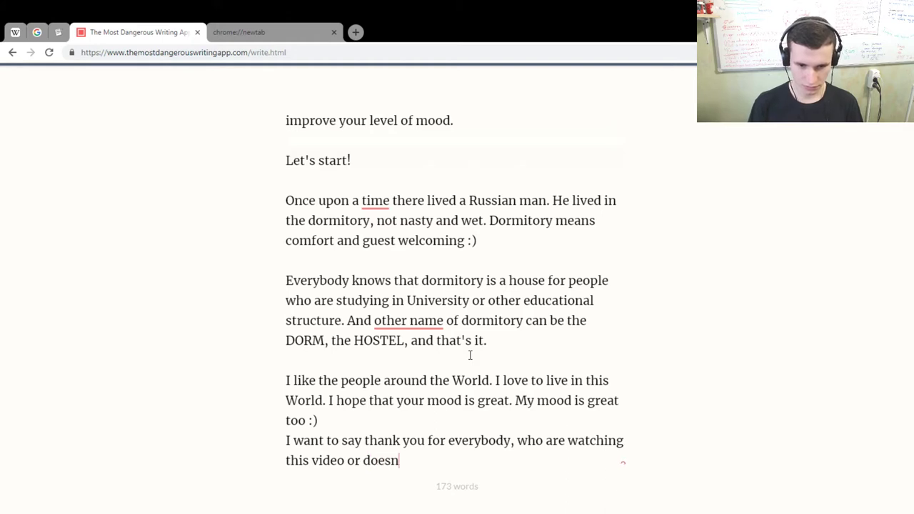
key(BackSpace)
key(BackSpace)
key(BackSpace)
key(BackSpace)
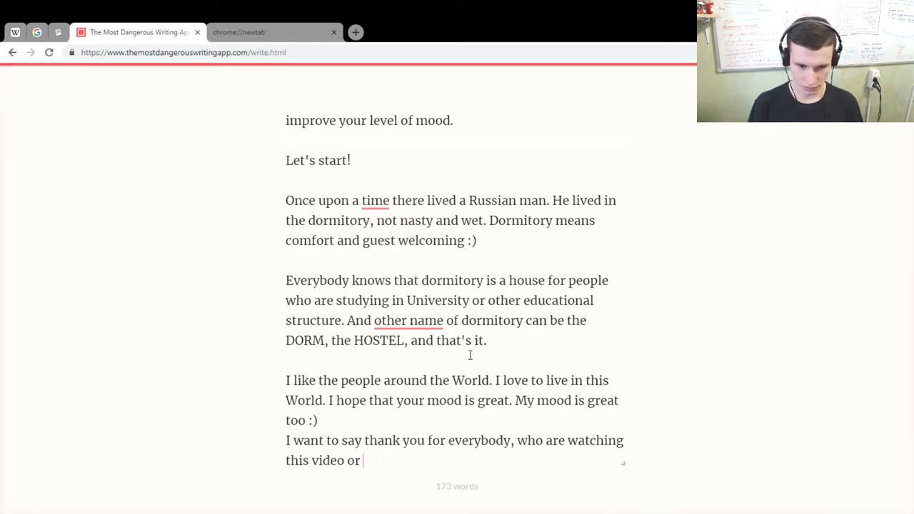
- Finish the thank-you sentence with "aren't watching this."
text(atching this video or aren't)
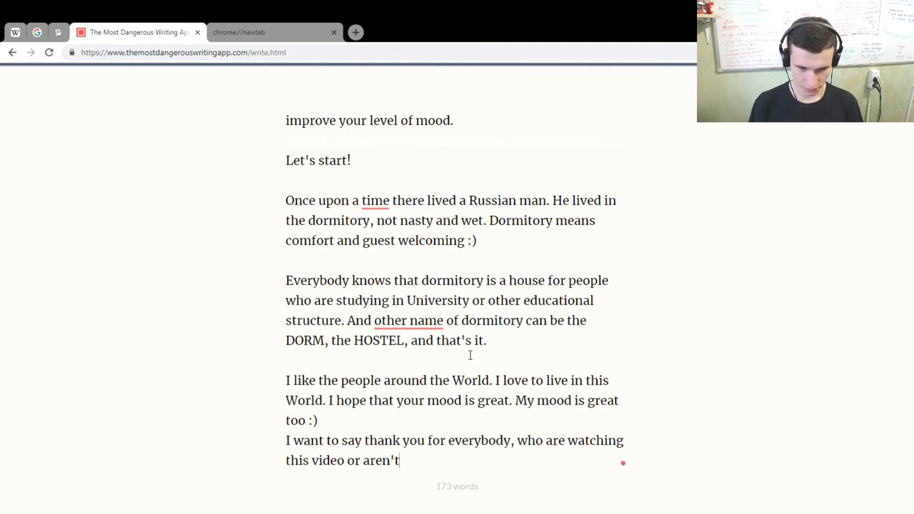
text( watch)
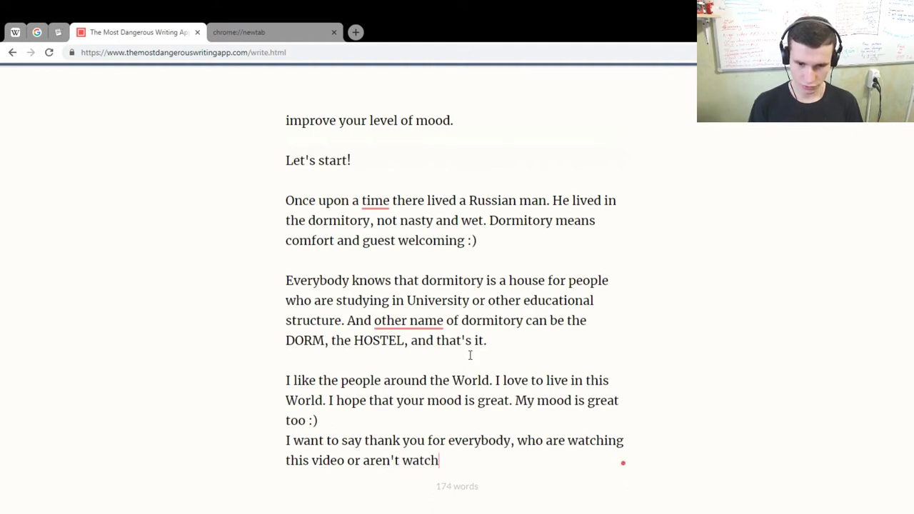
text(ing this.)
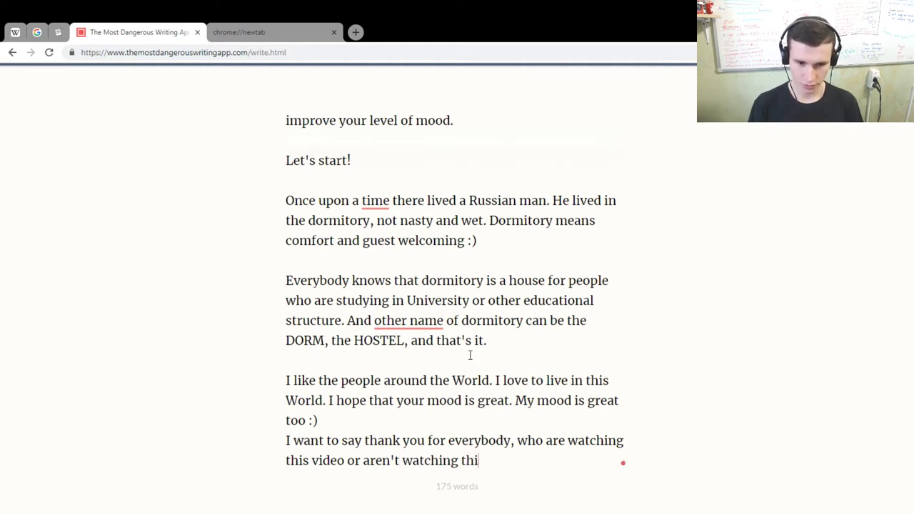
- Leave a blank line and write "Thanks so much! I love this World!"
key(Return)
key(Return)
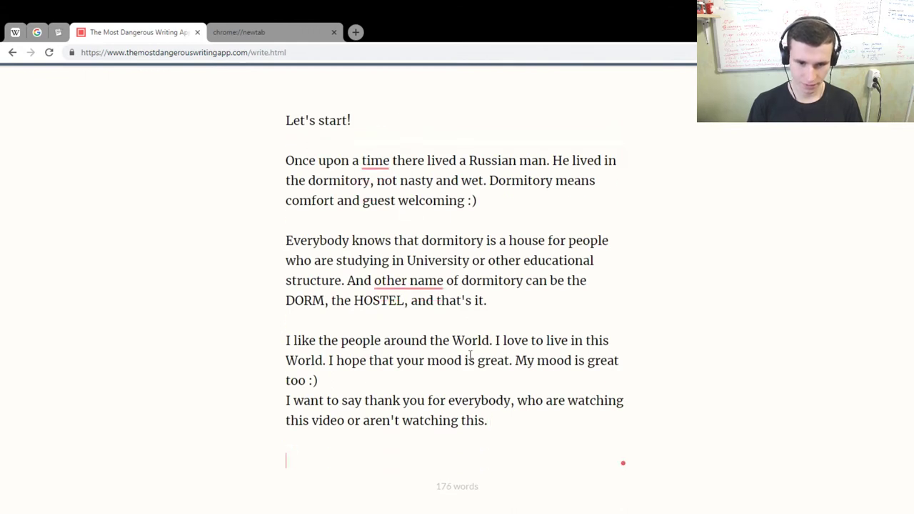
text(Thanks so much)
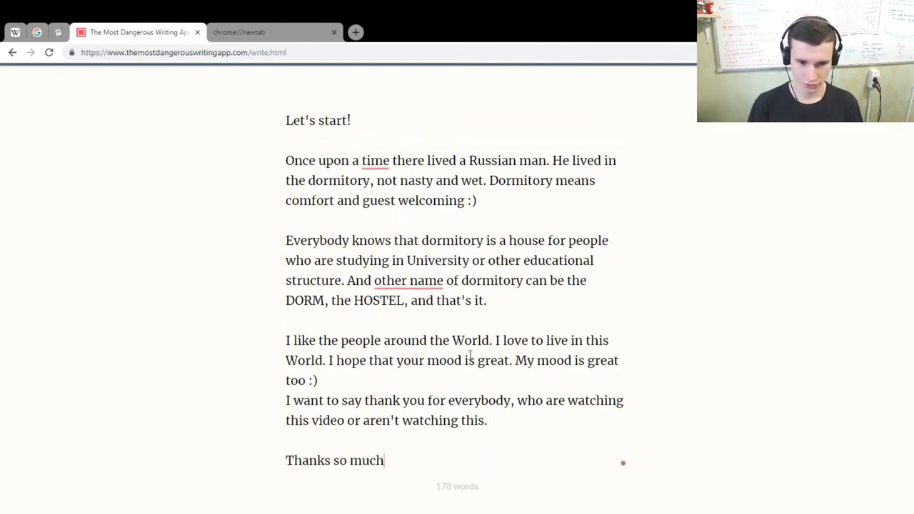
text(! I love th)
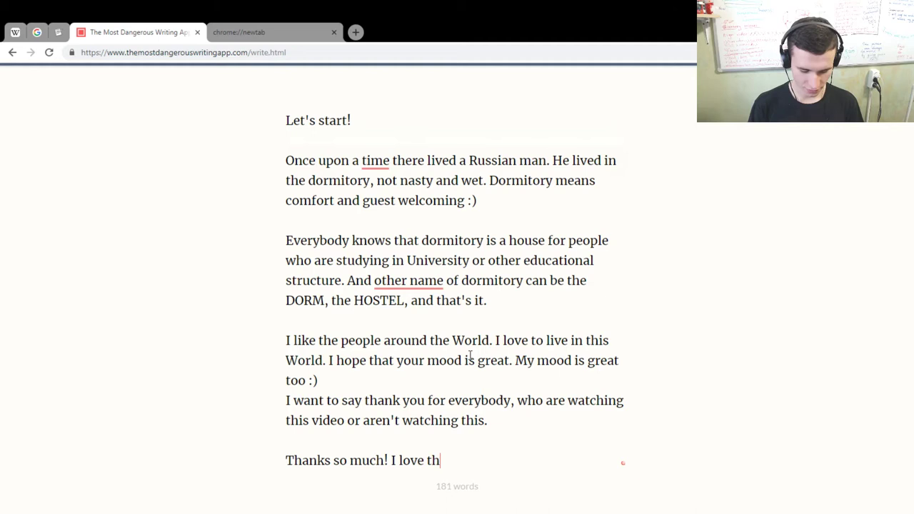
text(is World!)
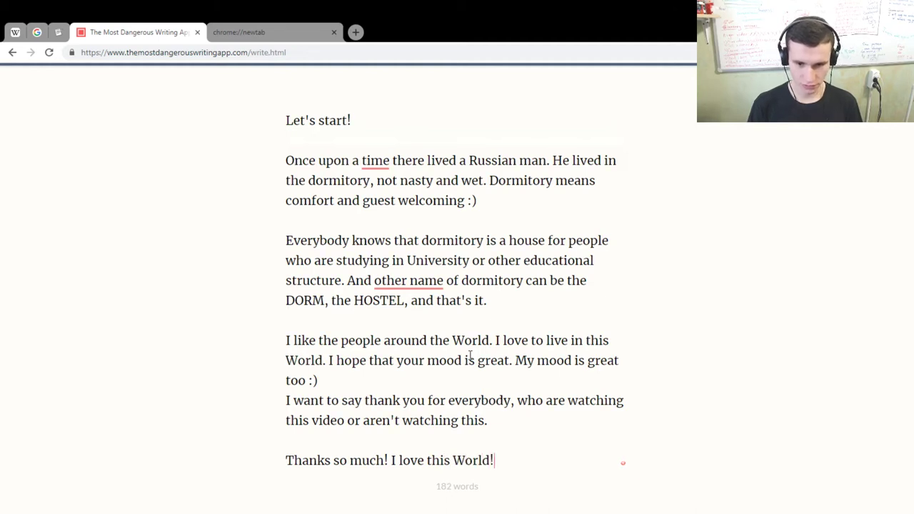
- Add a new line reading "I love people! I want to inspire people :)"
key(Return)
text(I love people!)
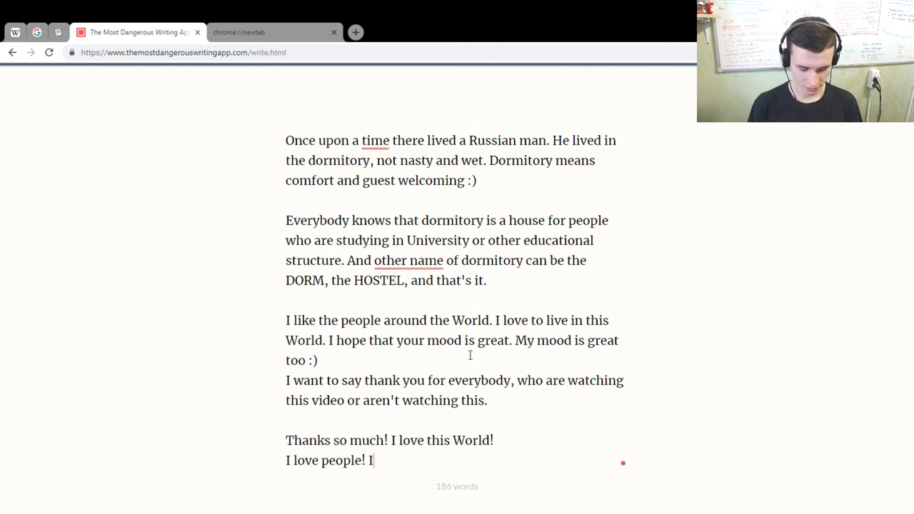
text( I want )
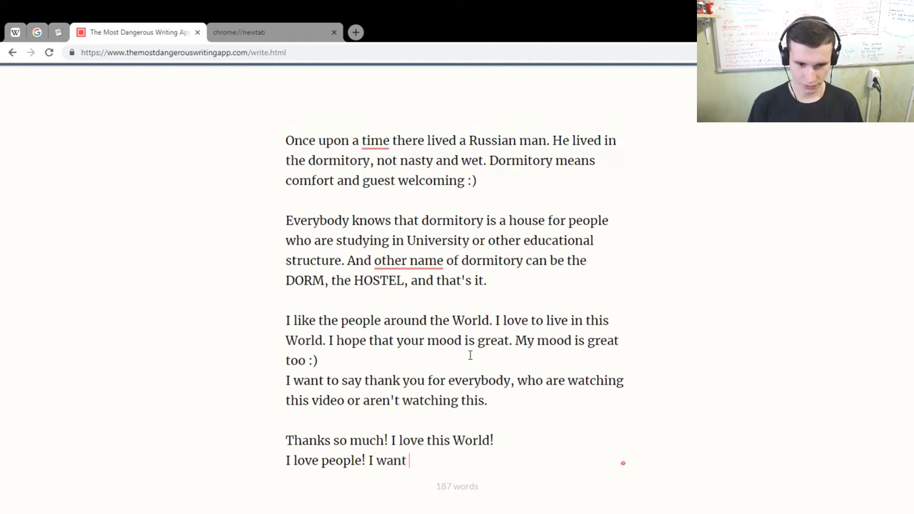
text(to inspire )
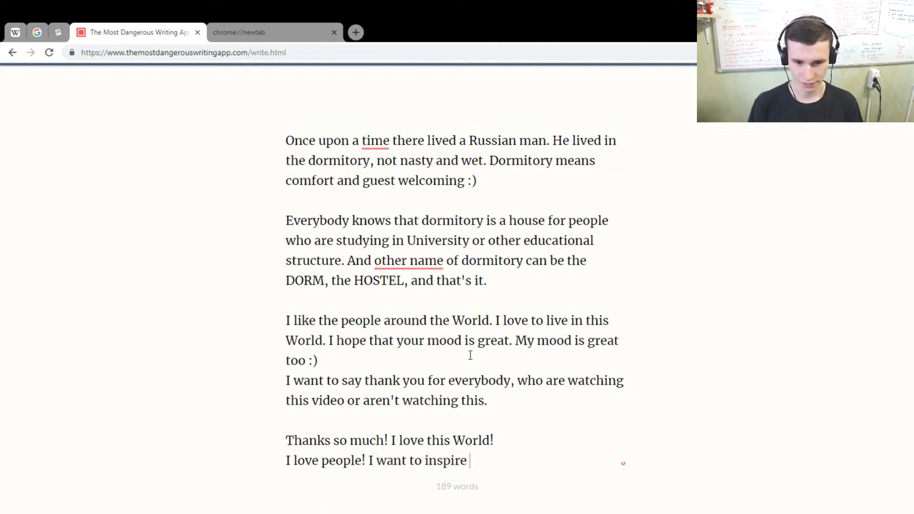
text(people :))
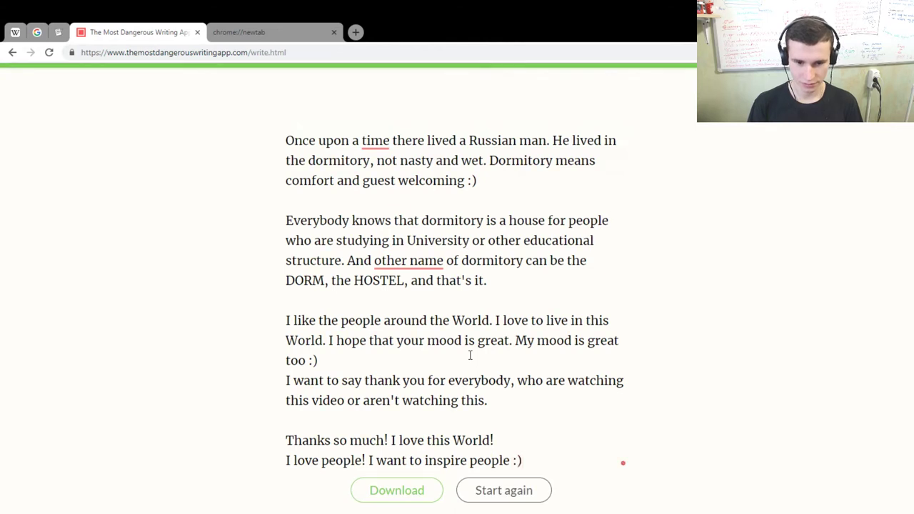
- Close the text with a final line reading "Forward! :)"
key(Return)
text(For)
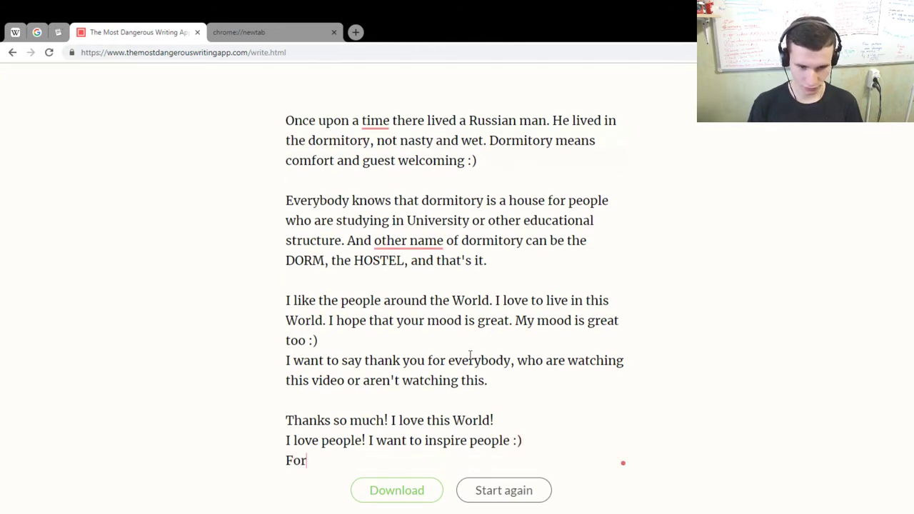
text(ward! :))
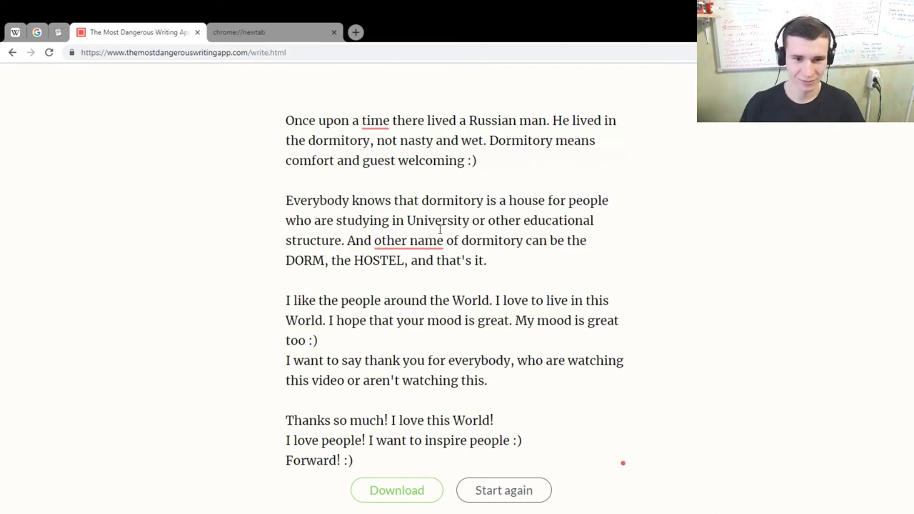
- Accept the Grammarly suggestion to add the article "a" before "super powerful creature" in the cats paragraph
scroll(421, 240, up, 5)
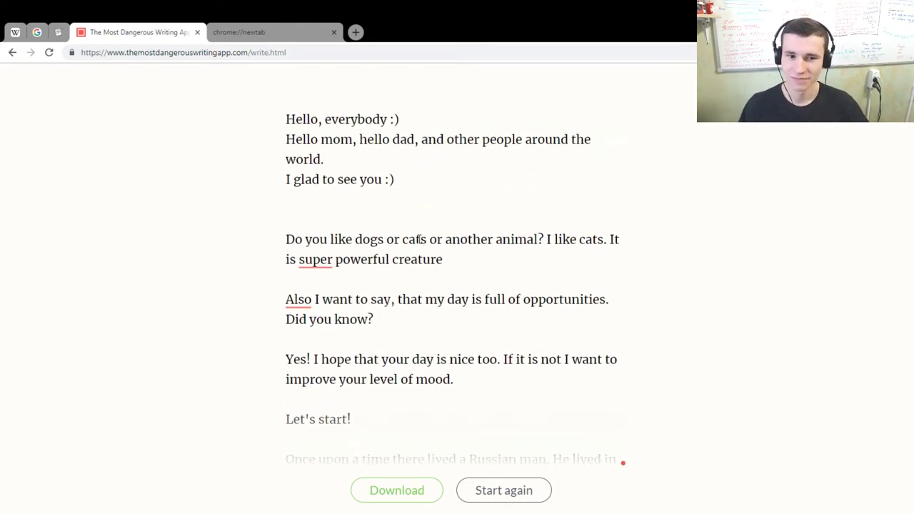
mouse_move(315, 260)
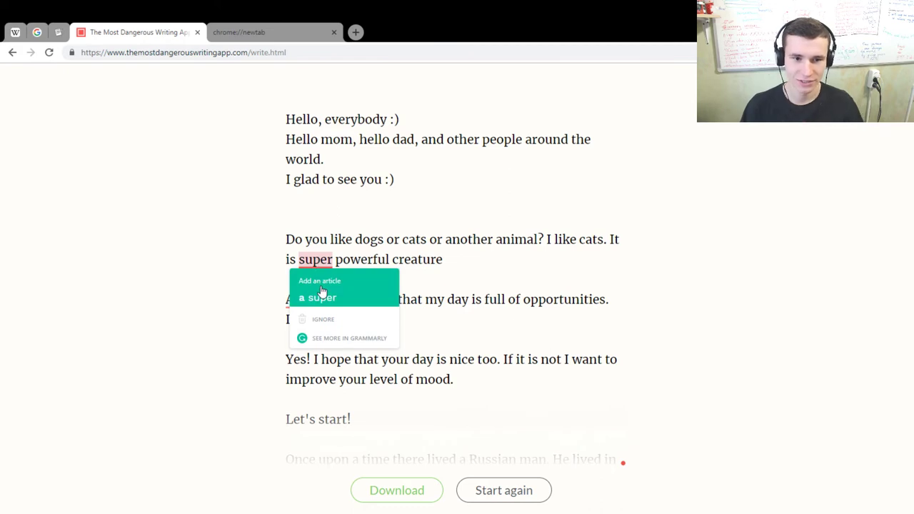
click(323, 296)
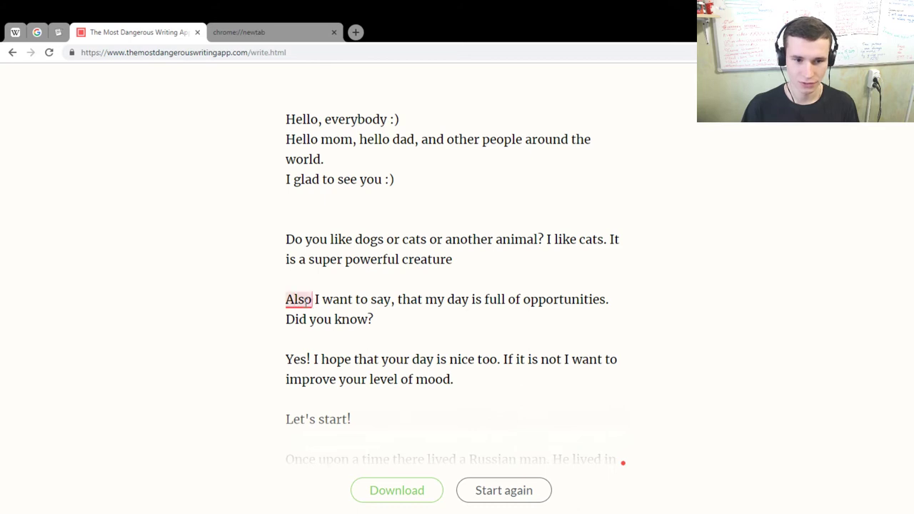
- Reword the opening of the opportunities sentence from "Also I want to say" to "I also want to say"
click(379, 302)
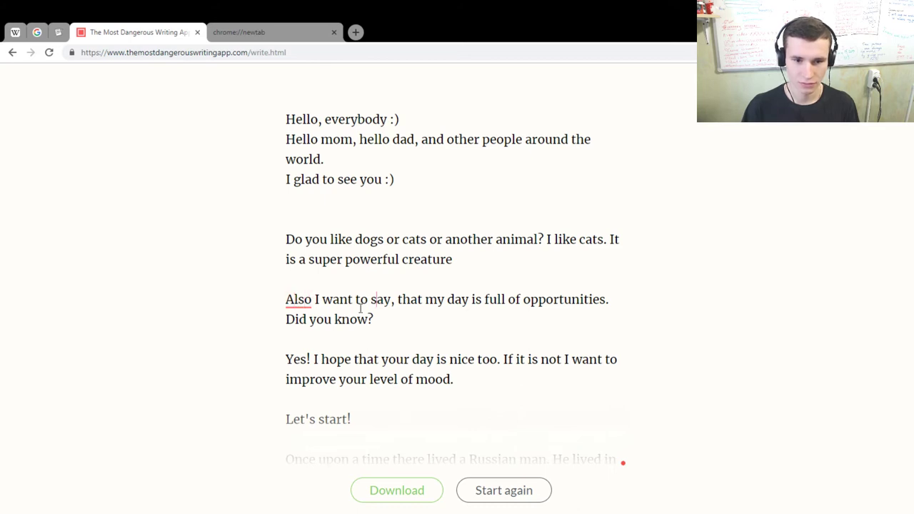
click(316, 301)
key(BackSpace)
key(BackSpace)
key(BackSpace)
key(BackSpace)
key(BackSpace)
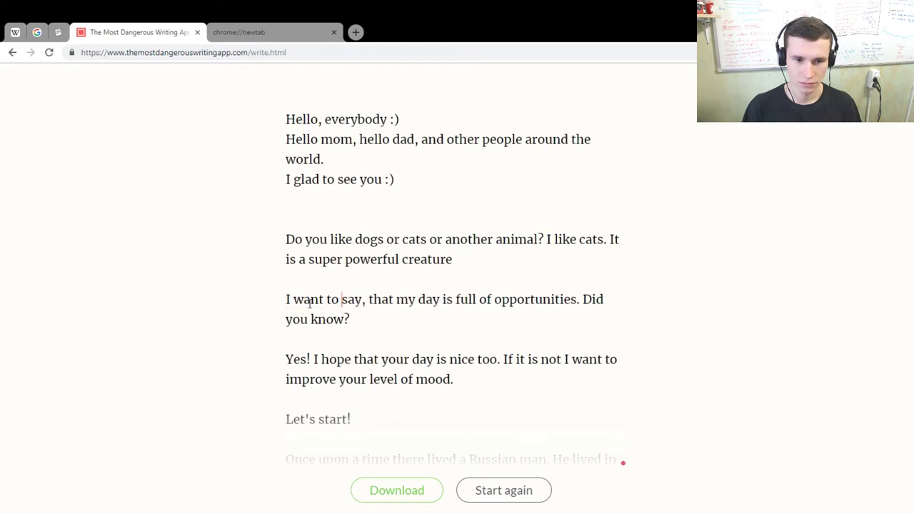
click(365, 300)
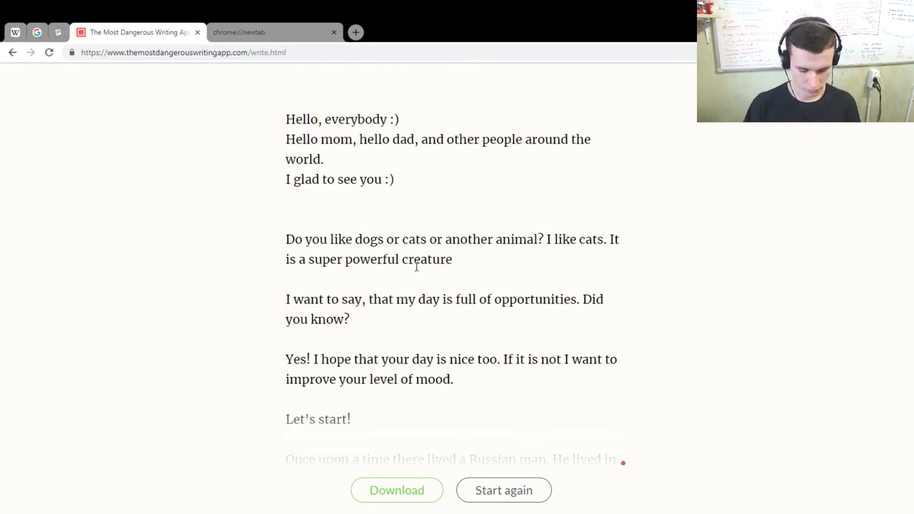
key(Left)
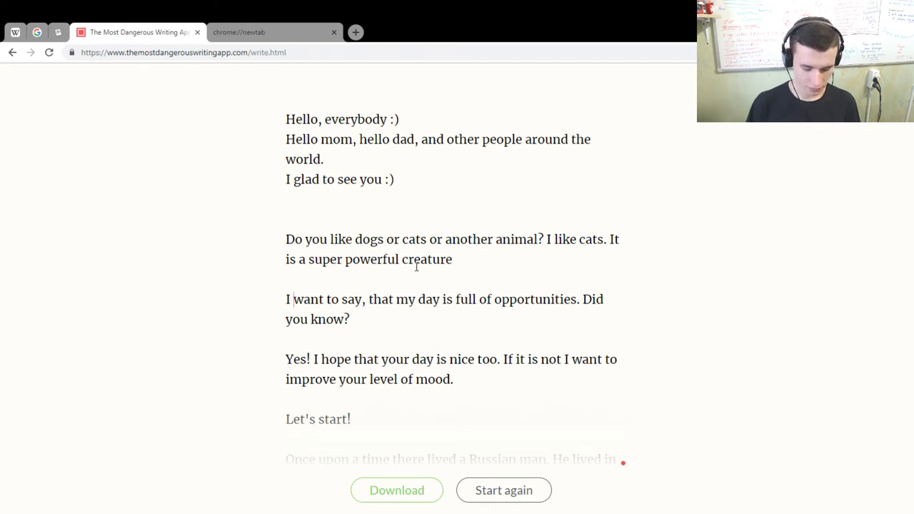
text(also)
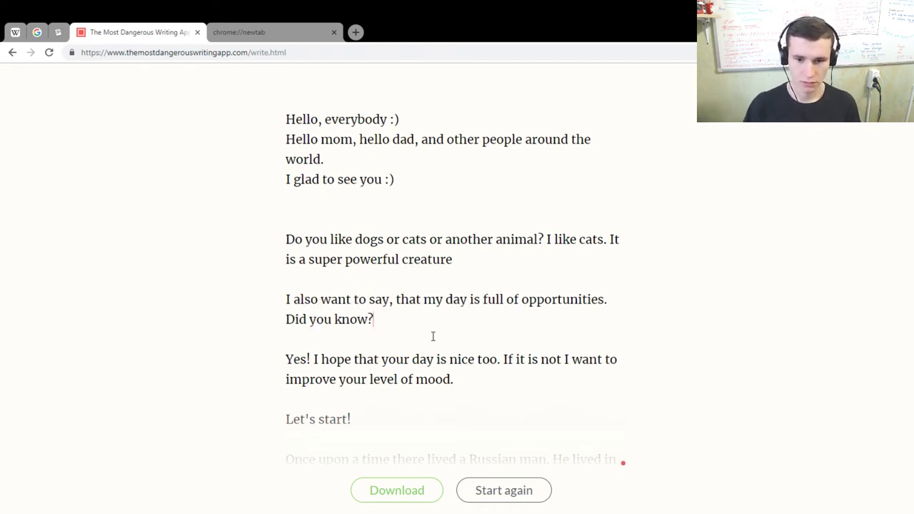
- Try the plural "times" in the "Once upon a time" sentence, and change it back with Grammarly's suggestion "time"
scroll(442, 363, down, 4)
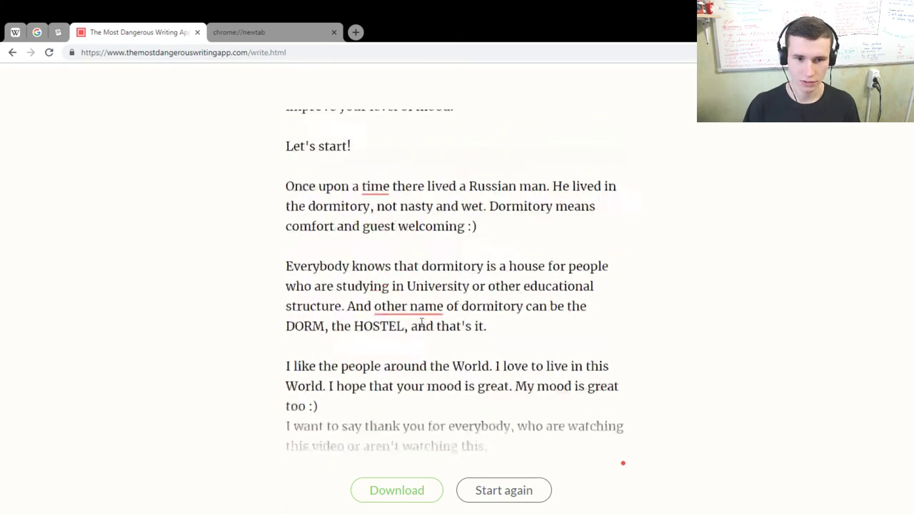
scroll(400, 286, up, 1)
click(389, 233)
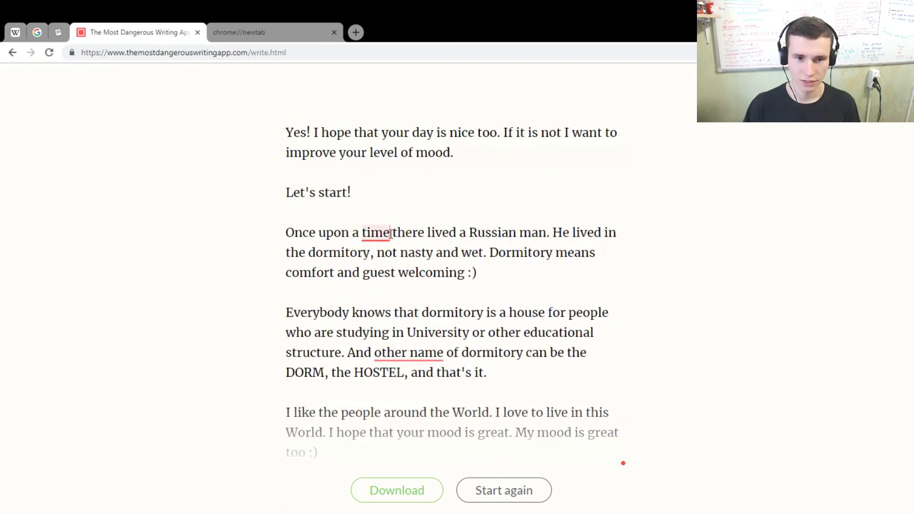
text(s)
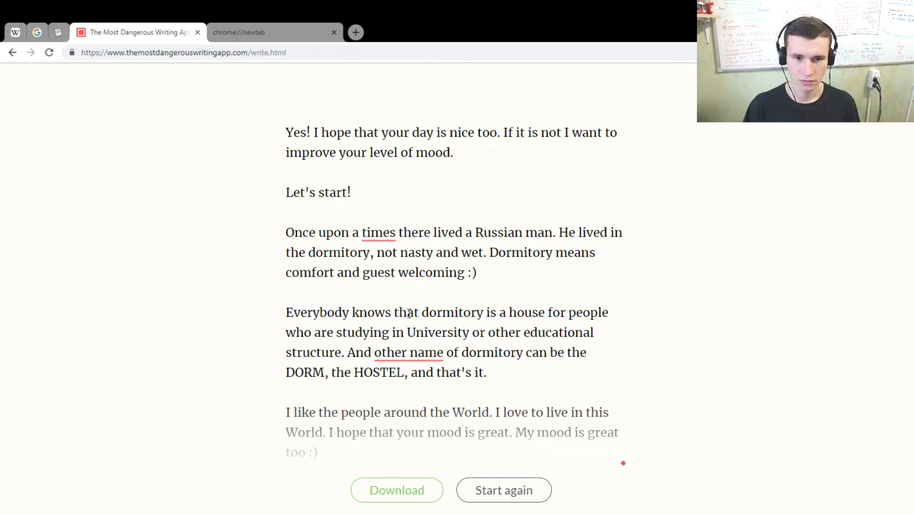
mouse_move(377, 236)
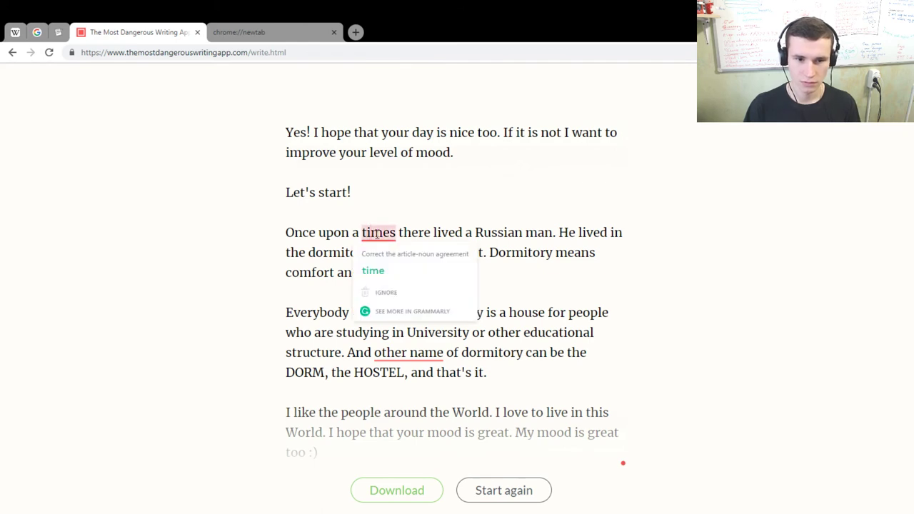
click(373, 271)
- Accept the Grammarly suggestion to add a comma after "Once upon a time" in the Russian man paragraph
scroll(390, 281, up, 2)
click(372, 309)
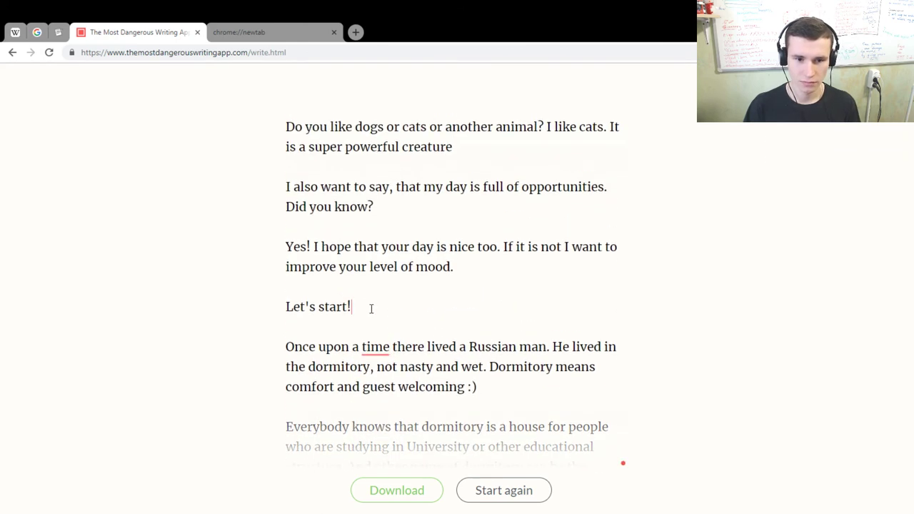
mouse_move(362, 349)
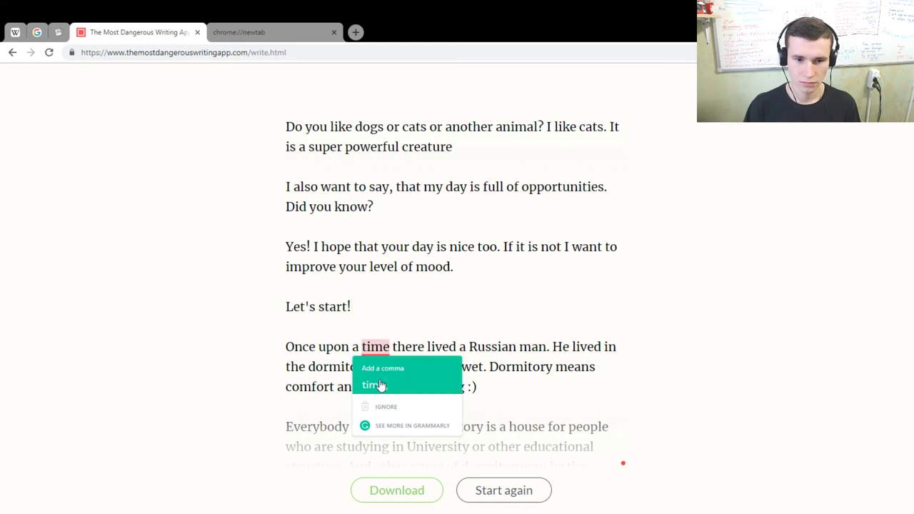
click(381, 385)
- Replace the flagged wording "other name" in the dormitory paragraph with Grammarly's suggestion "other names", and look over the corrected text
scroll(383, 367, down, 3)
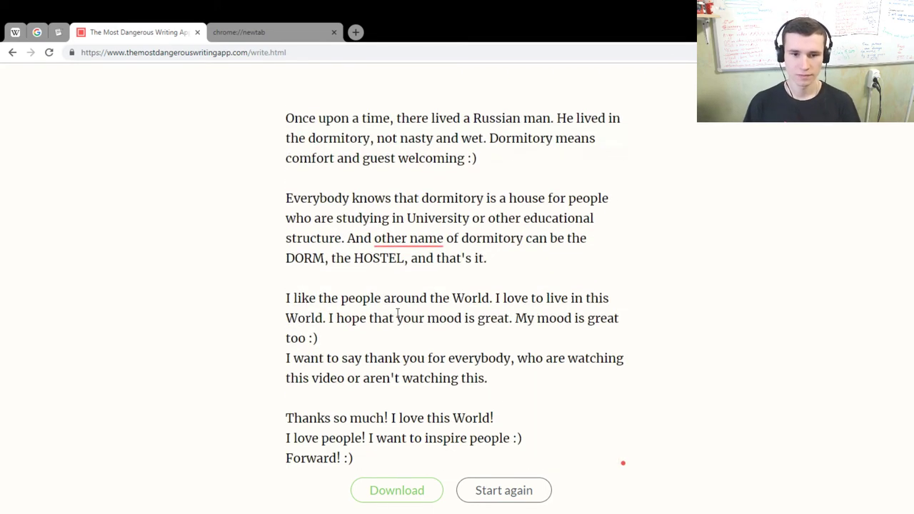
mouse_move(413, 246)
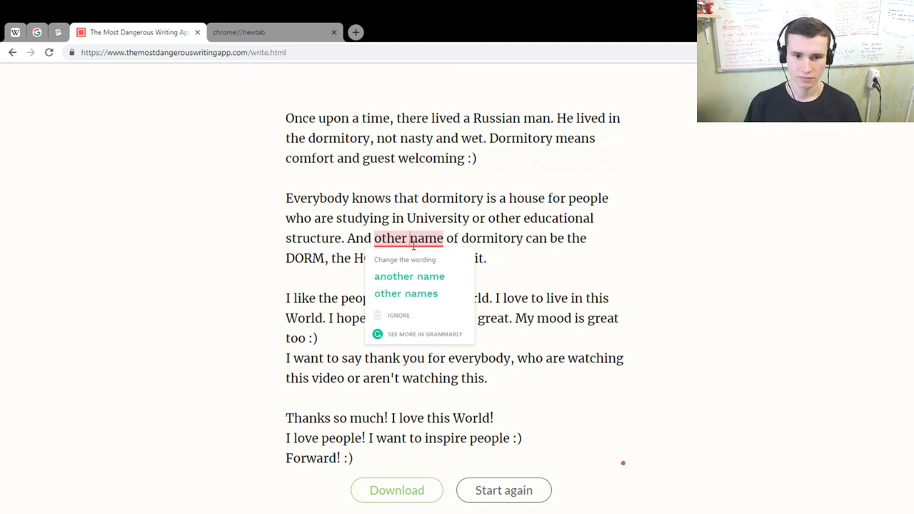
click(430, 299)
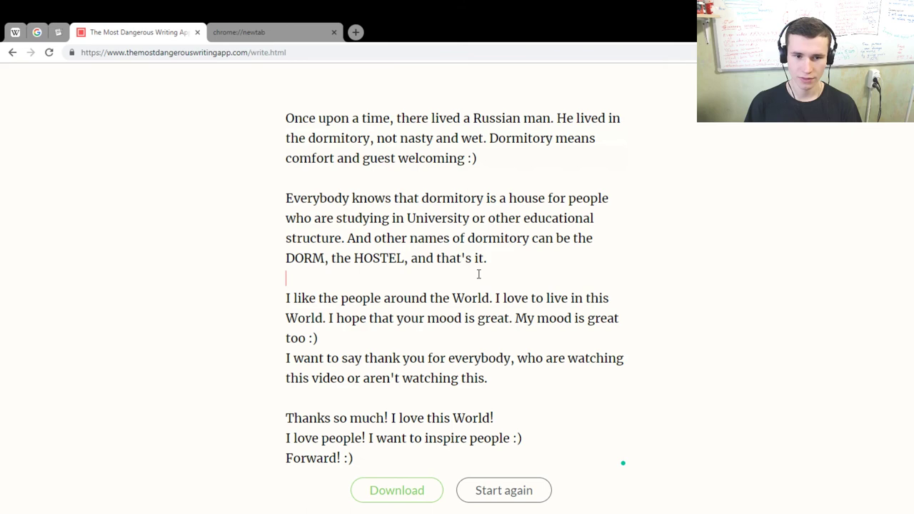
scroll(503, 378, up, 5)
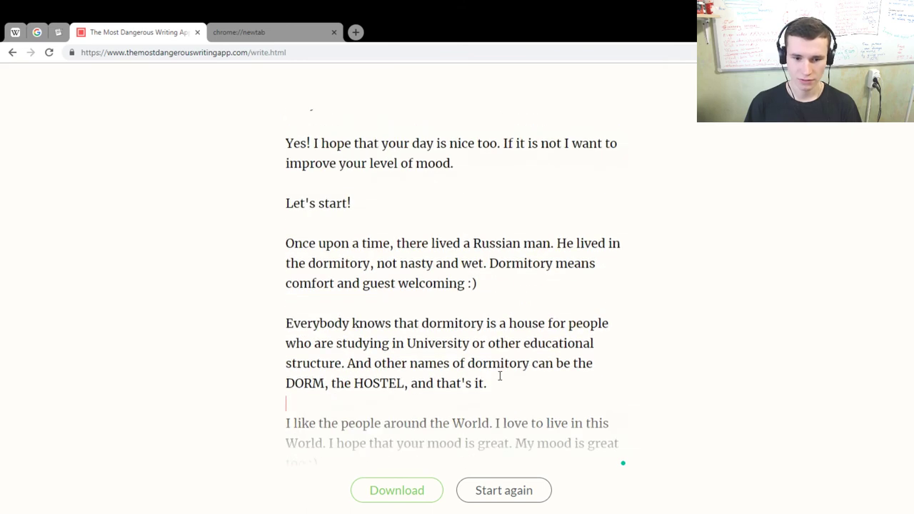
scroll(486, 377, down, 5)
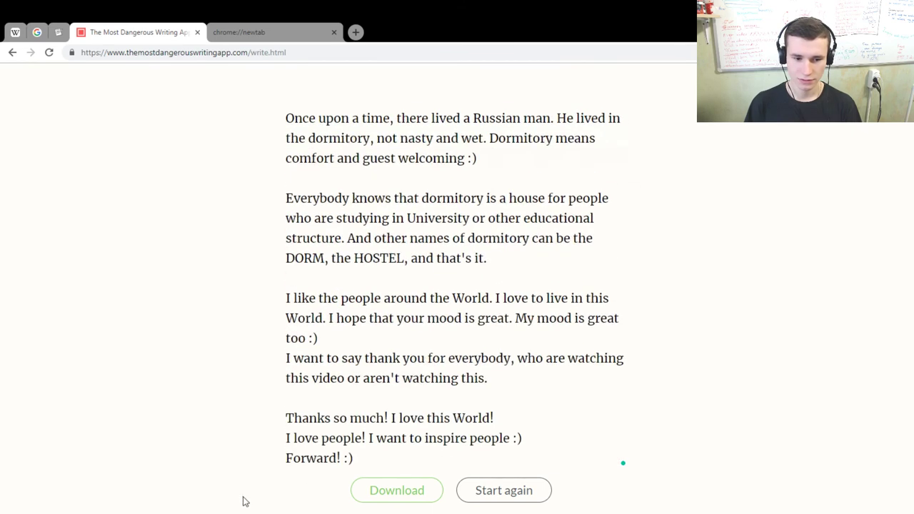